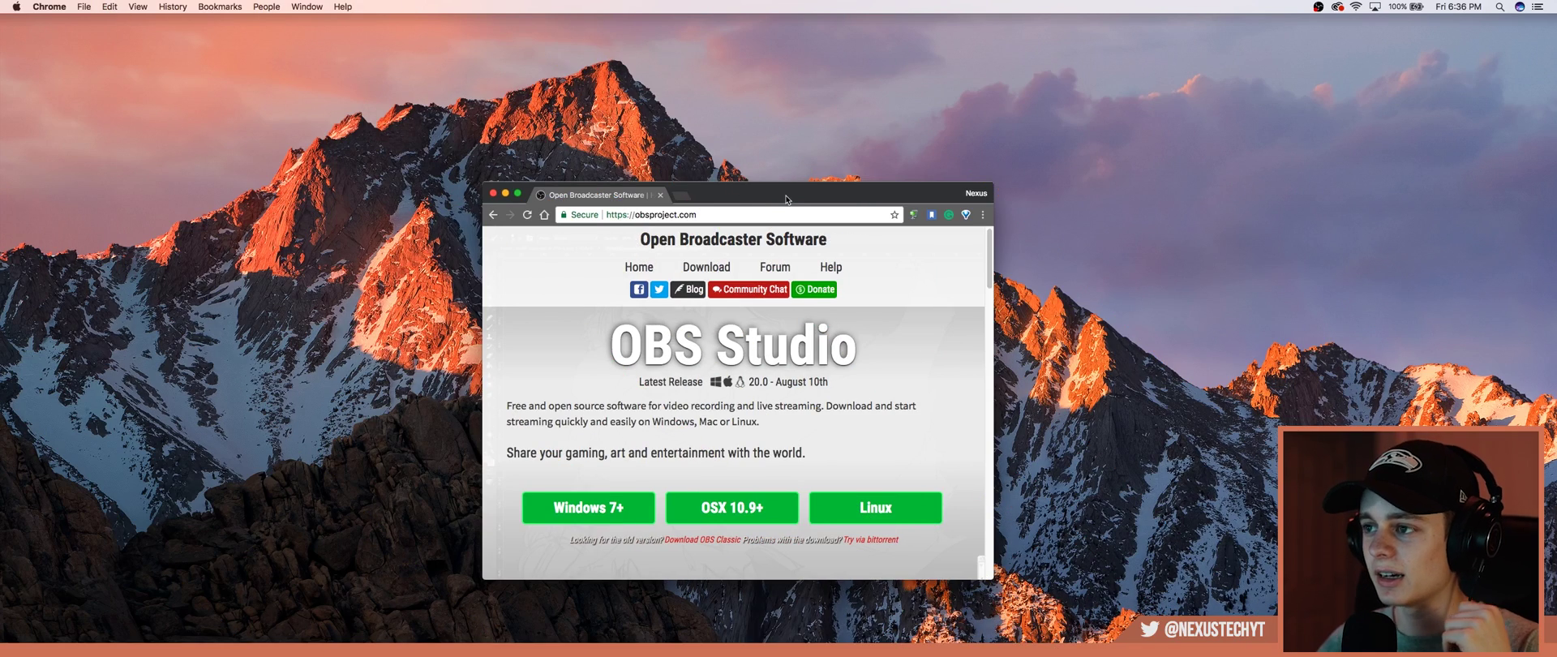
# Step: Start the macOS OBS Studio download from obsproject.com, cancel it, and close Chrome
pyautogui.moveTo(785, 198); pyautogui.dragTo(774, 185)
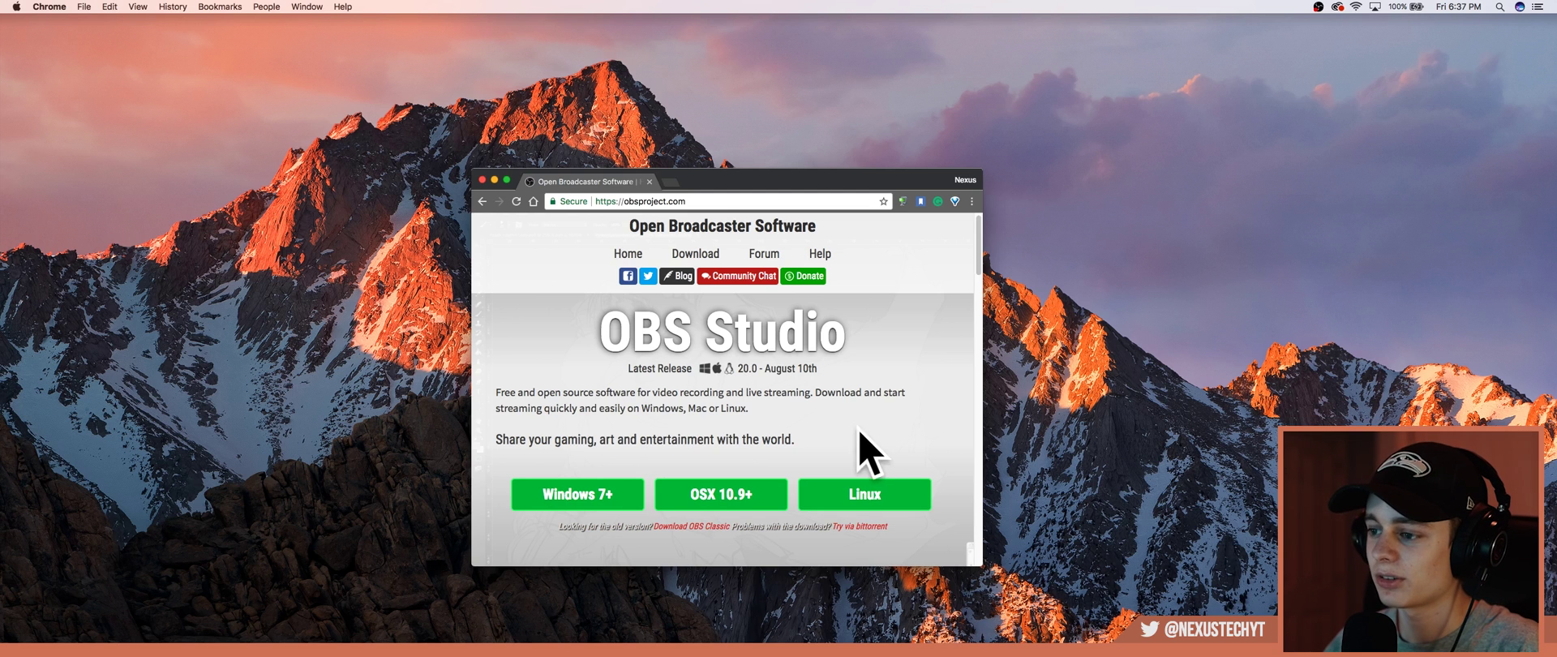
pyautogui.click(701, 500)
pyautogui.moveTo(741, 184); pyautogui.dragTo(731, 169)
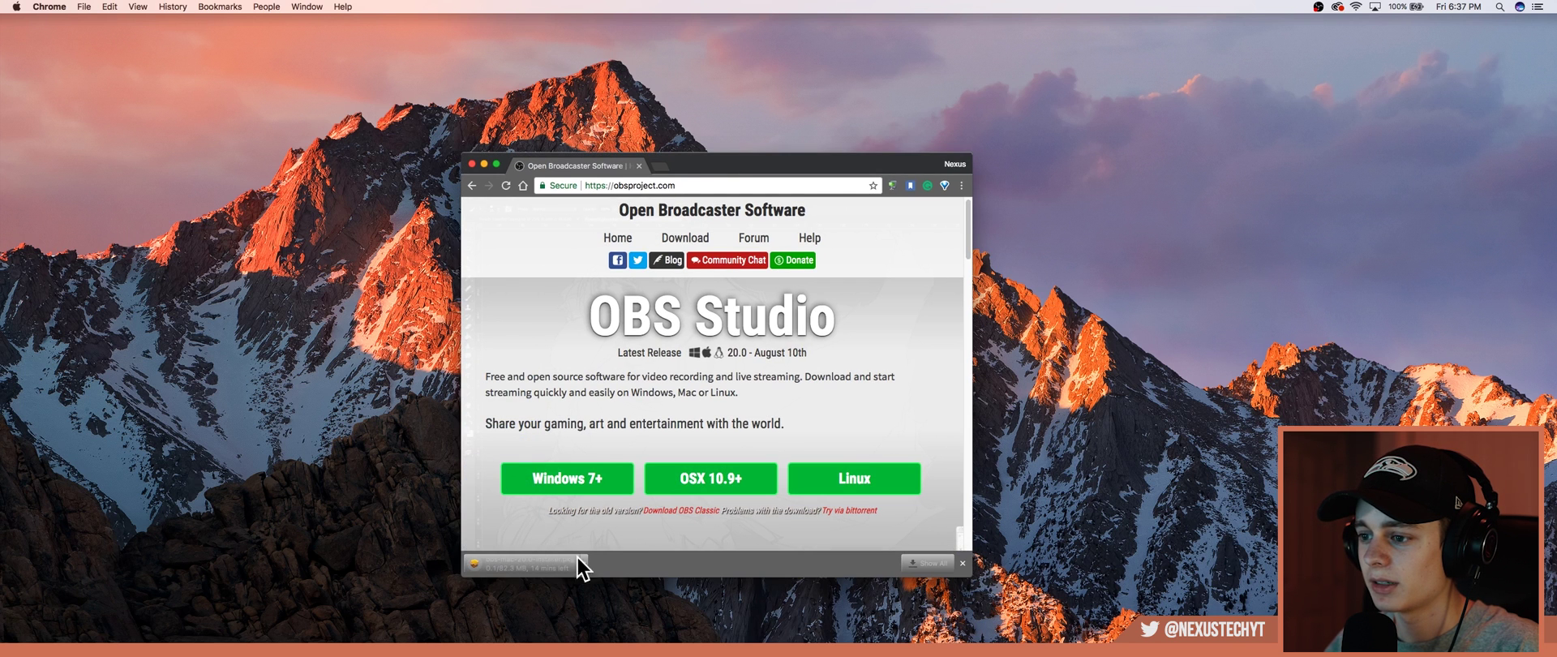
pyautogui.click(578, 563)
pyautogui.click(607, 627)
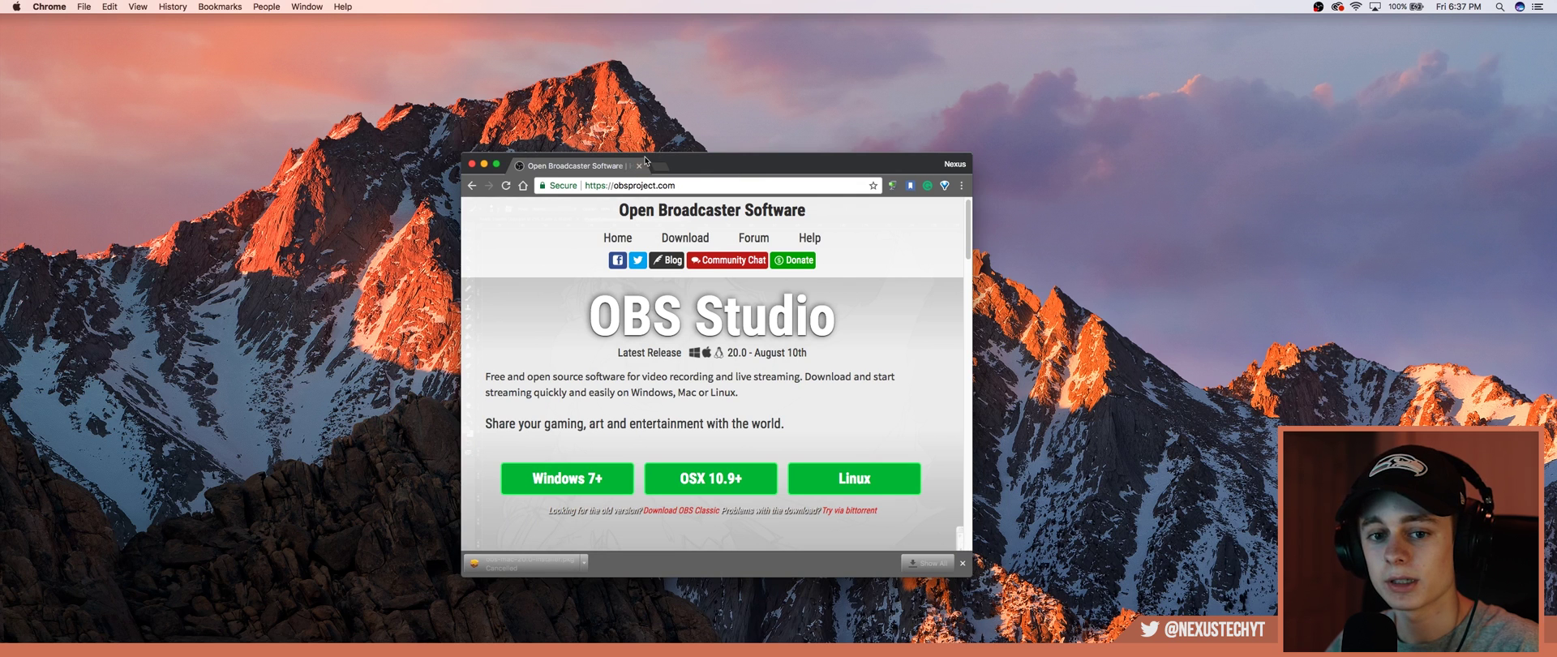
pyautogui.moveTo(696, 168); pyautogui.dragTo(933, 168)
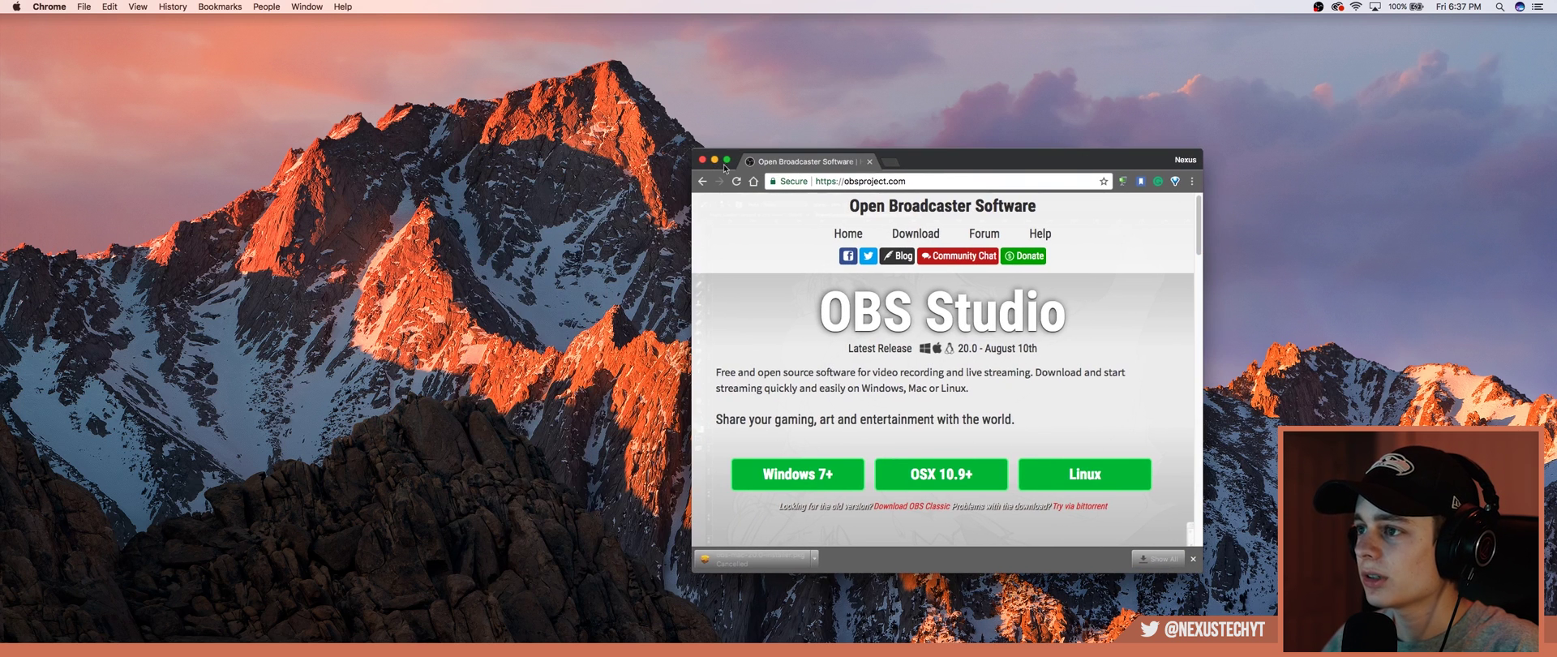
pyautogui.click(707, 164)
# Step: Bring OBS to the front and switch its theme to Default, then back to Dark
pyautogui.press('super+Tab')
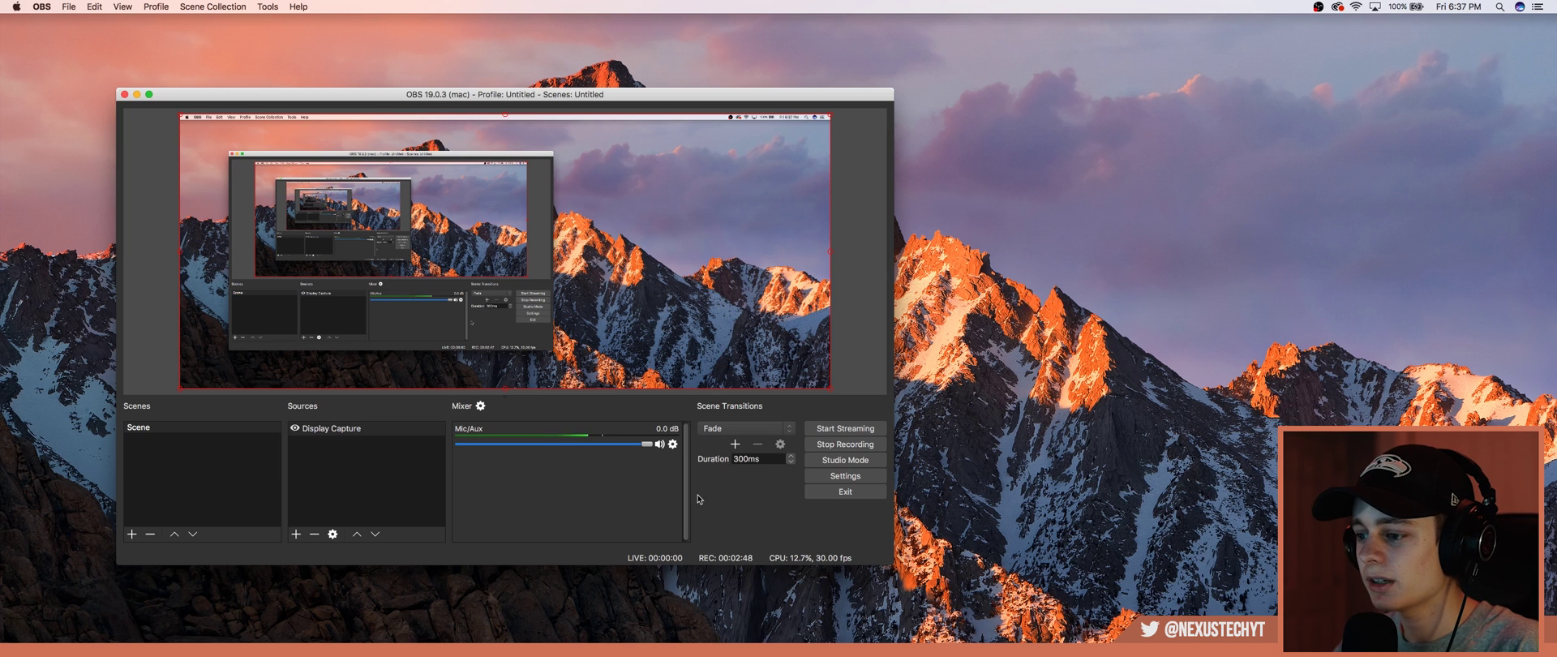
pyautogui.click(847, 476)
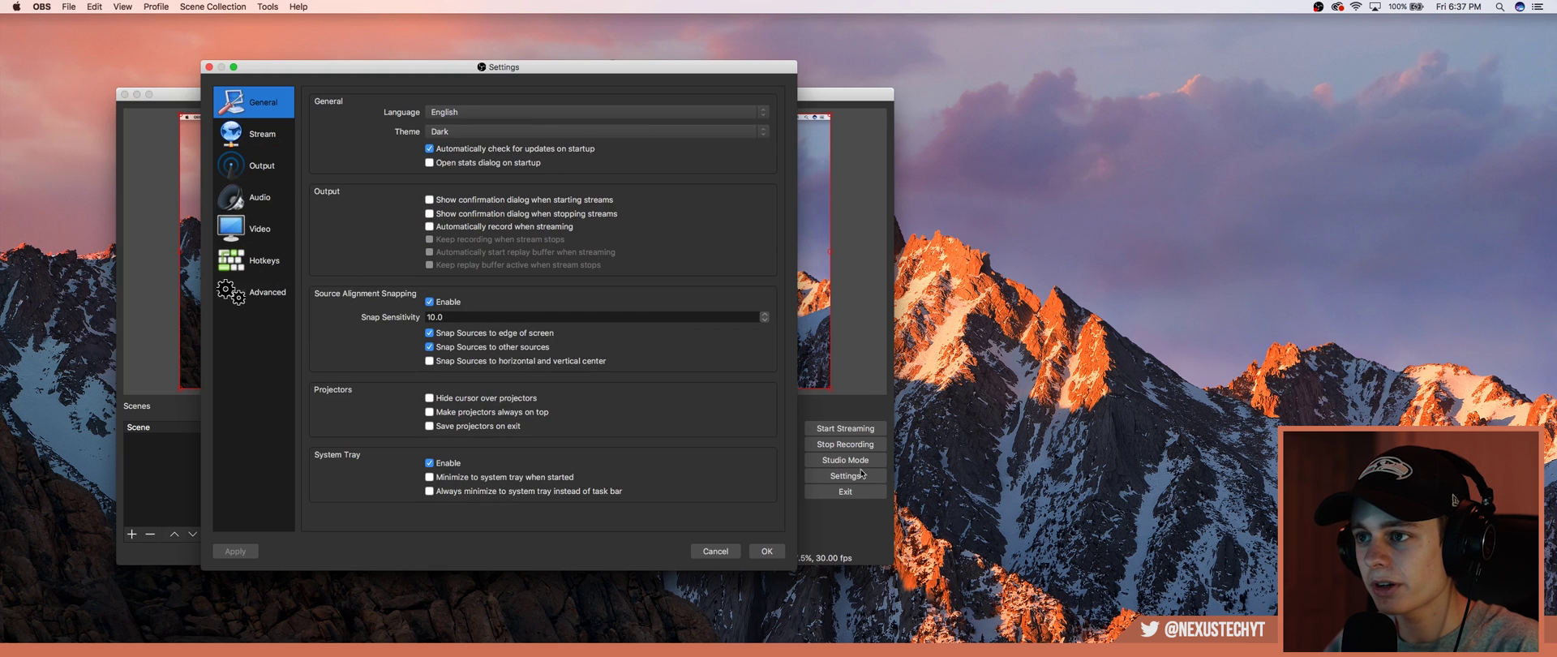
pyautogui.click(454, 132)
pyautogui.click(494, 135)
pyautogui.click(494, 125)
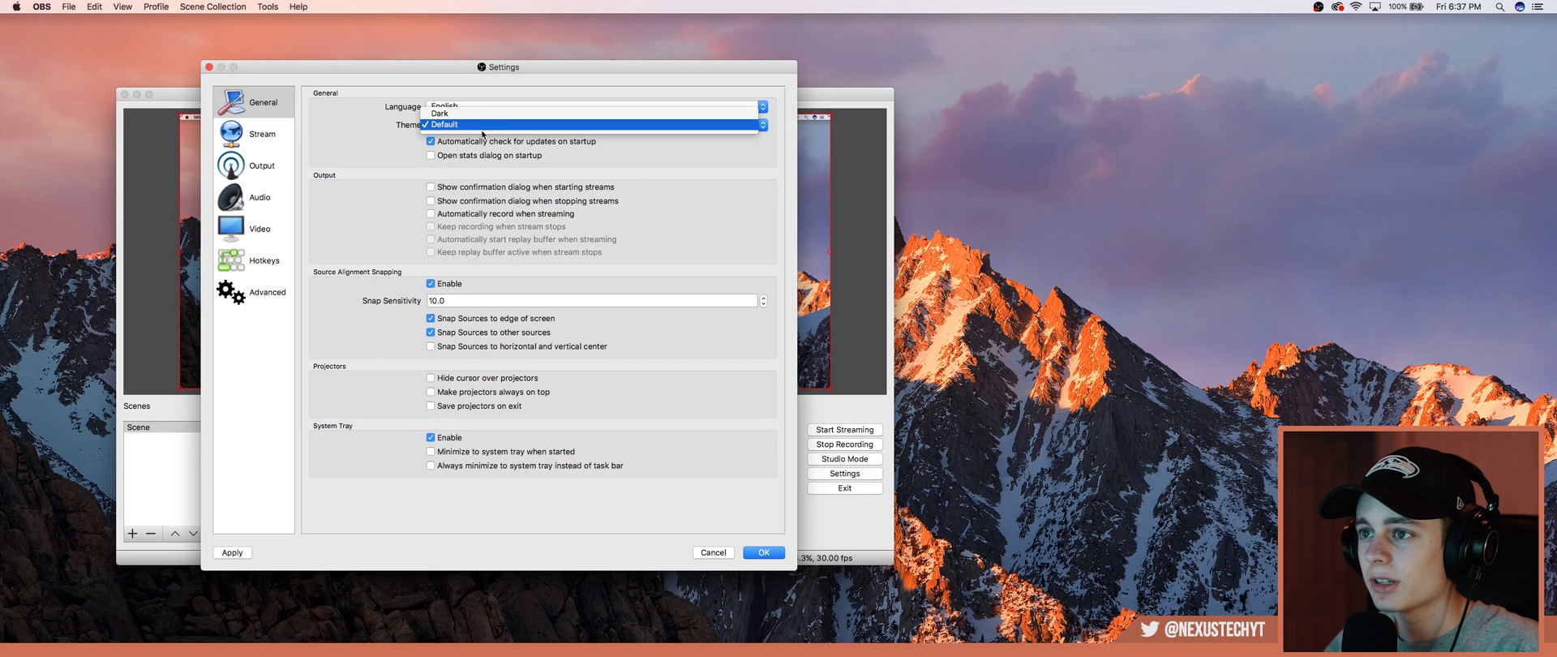
pyautogui.click(487, 111)
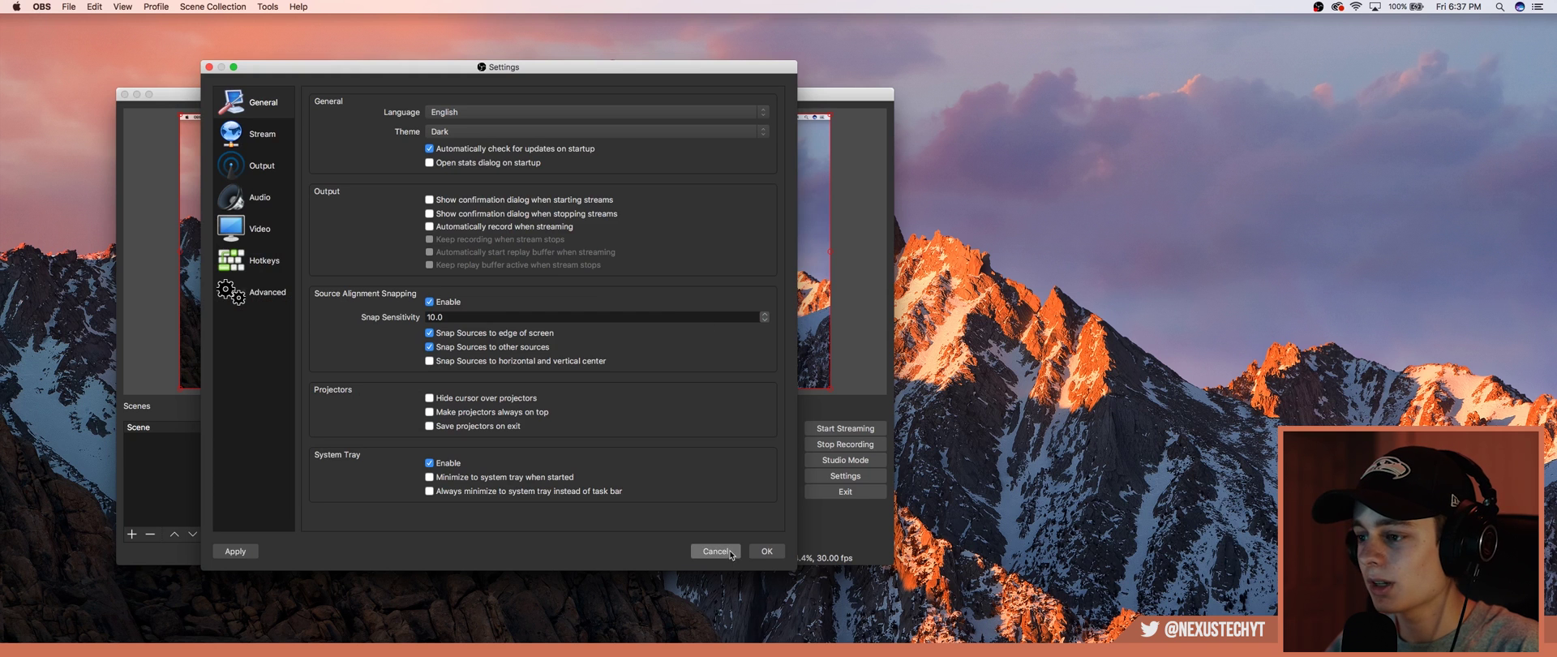
pyautogui.click(766, 550)
# Step: Reposition the OBS main window and begin adding a new scene
pyautogui.moveTo(646, 103); pyautogui.dragTo(616, 94)
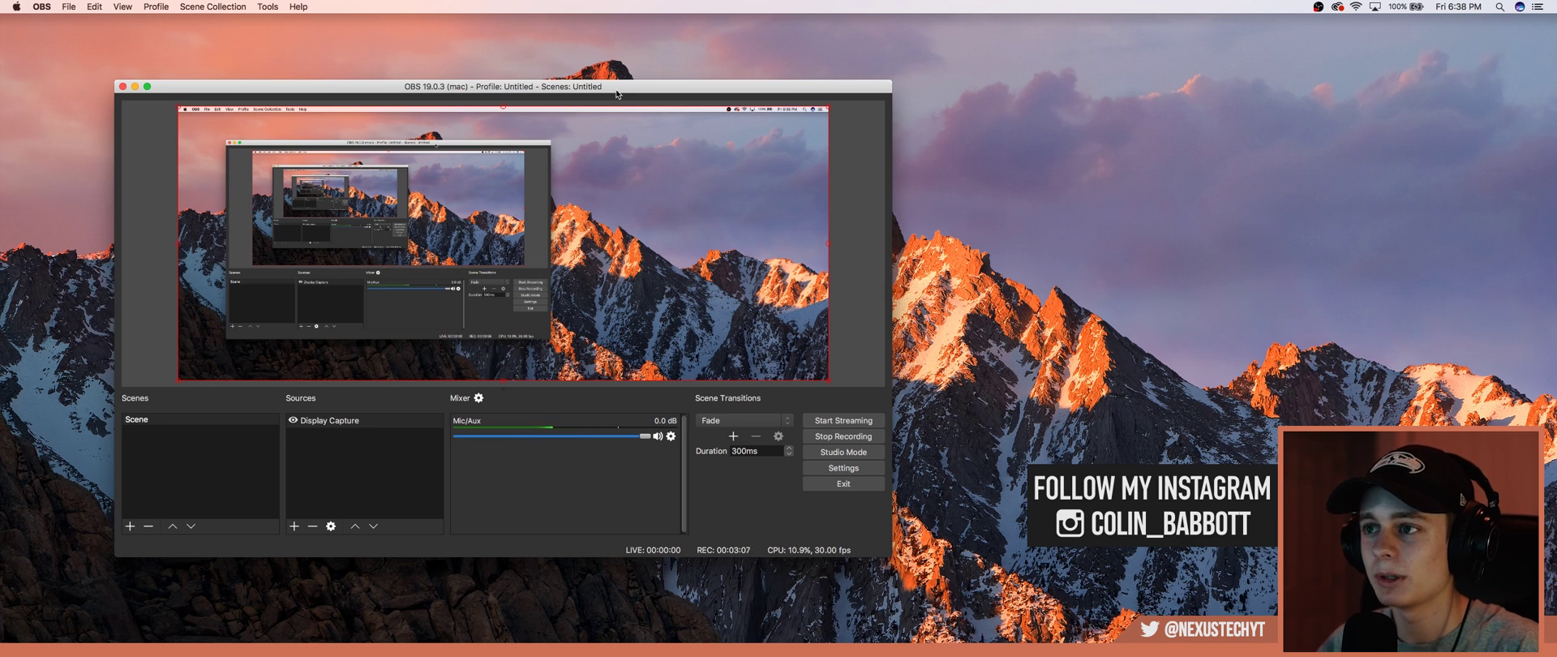
pyautogui.moveTo(617, 94); pyautogui.dragTo(625, 87)
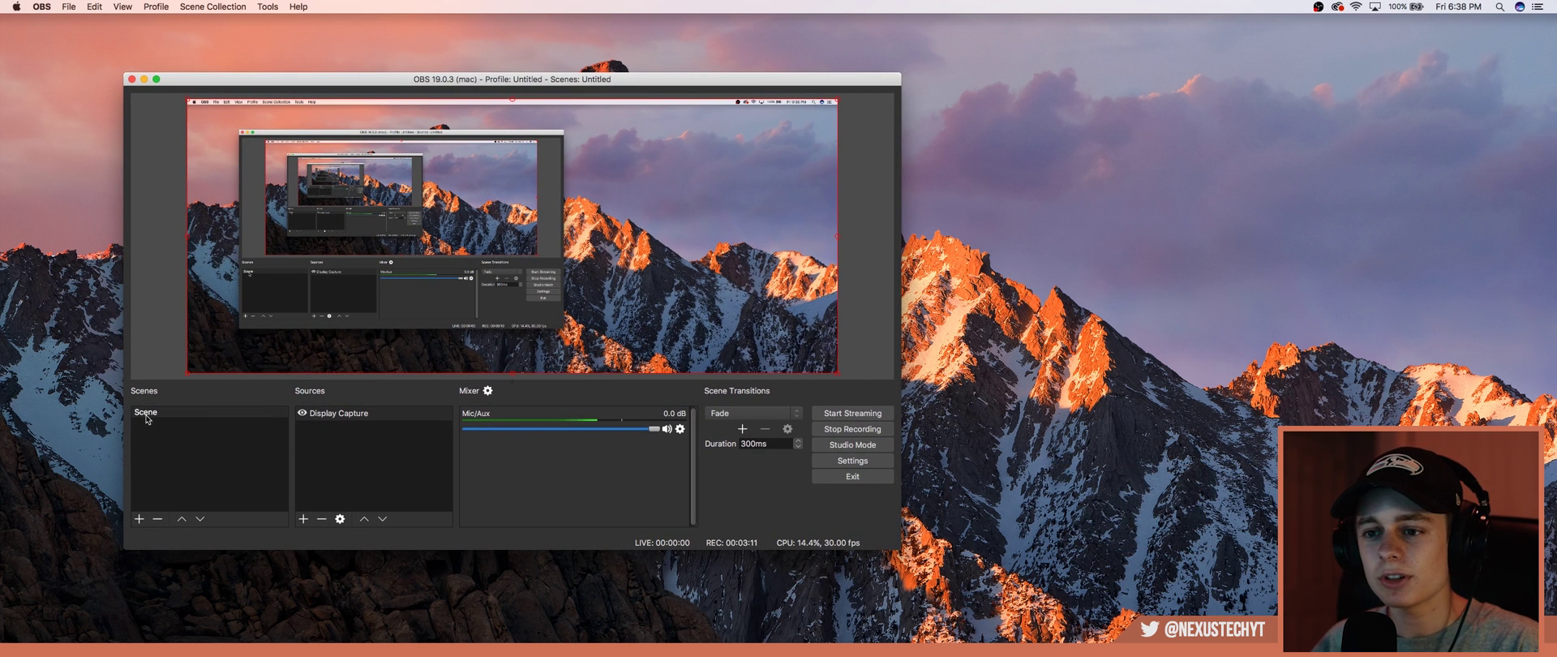
pyautogui.click(139, 518)
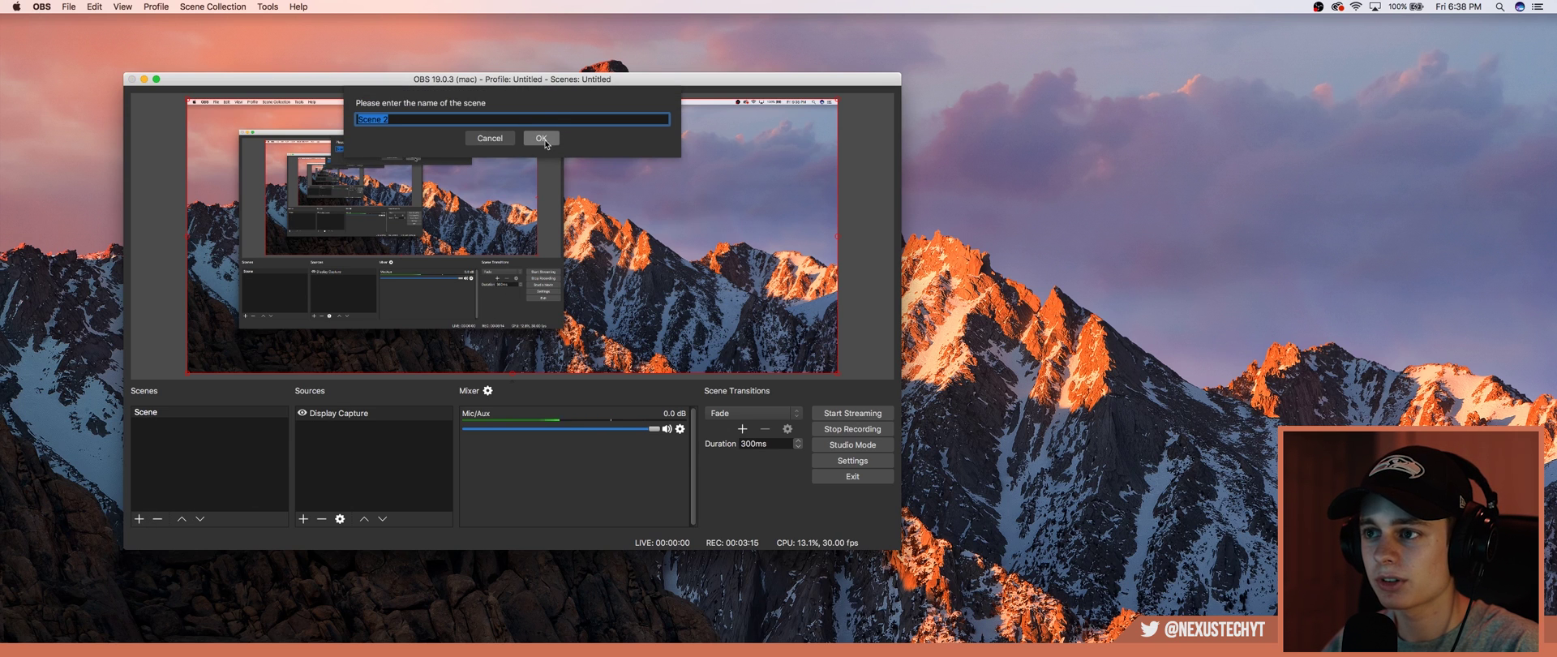
# Step: Cancel the extra scene and create a new Display Capture source
pyautogui.click(490, 138)
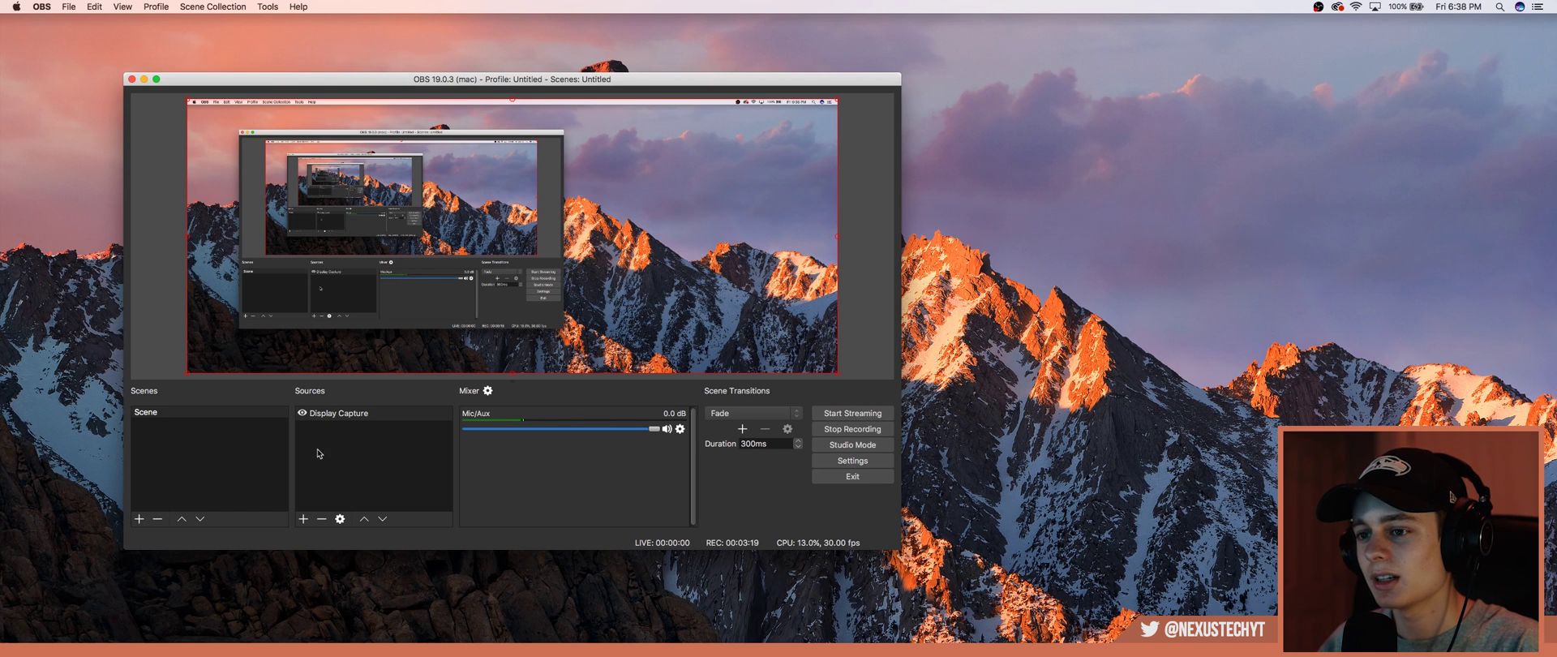
pyautogui.click(305, 518)
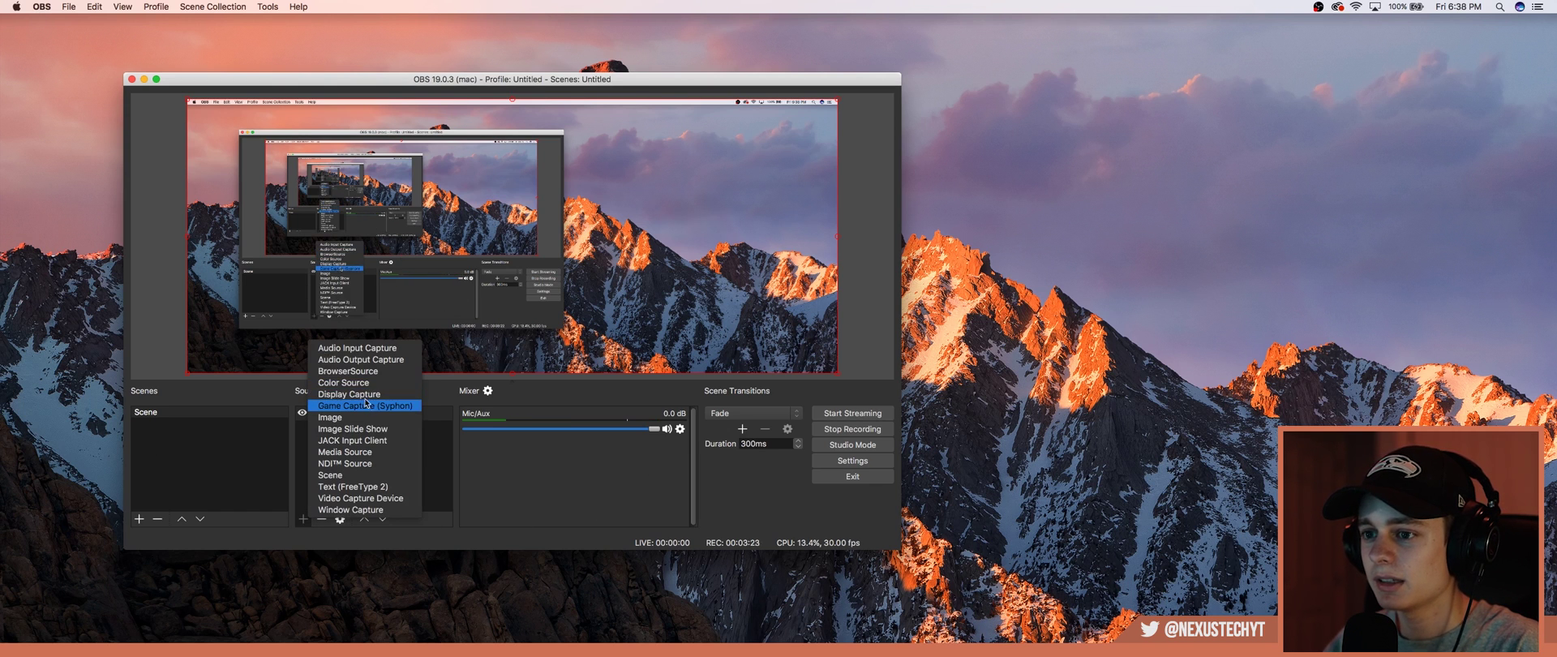
pyautogui.click(365, 394)
pyautogui.click(589, 259)
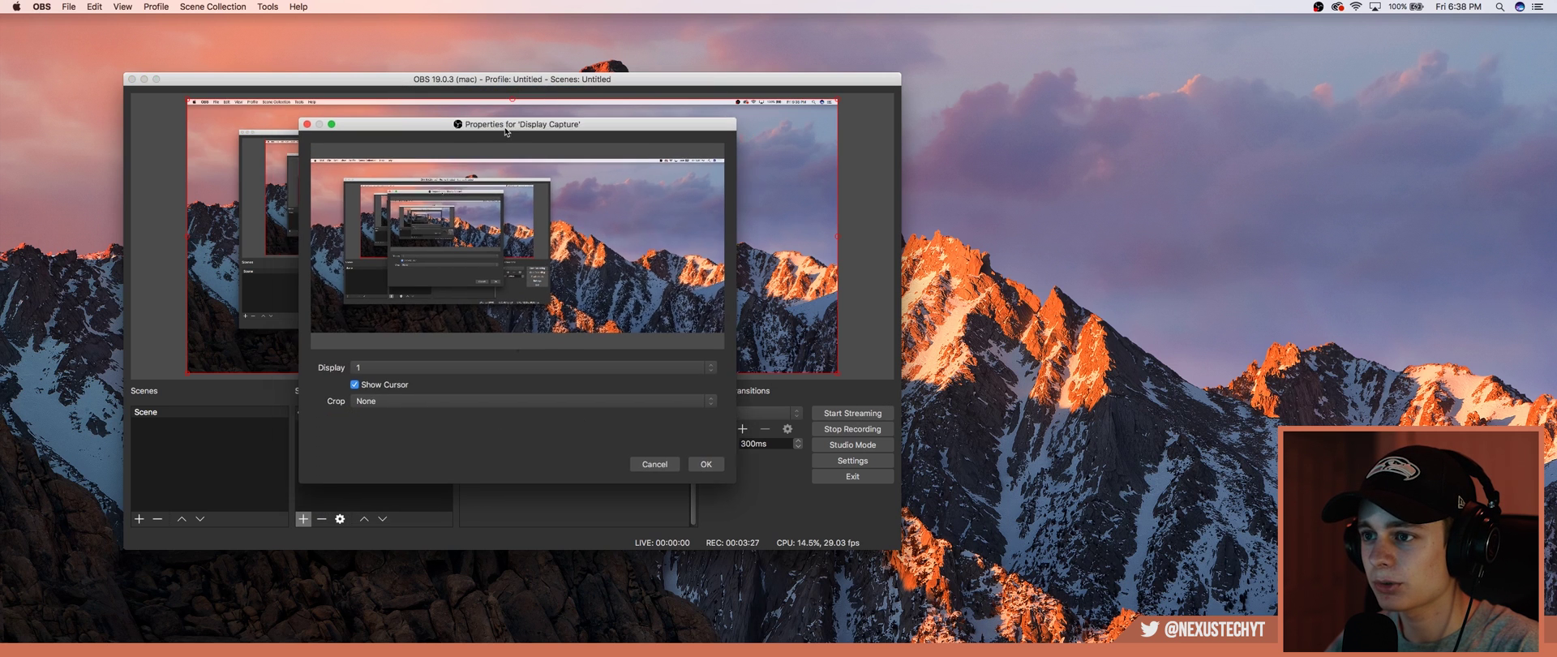
# Step: Set the Display Capture source to Display 1 with the cursor shown and confirm
pyautogui.moveTo(505, 131); pyautogui.dragTo(496, 148)
pyautogui.click(418, 377)
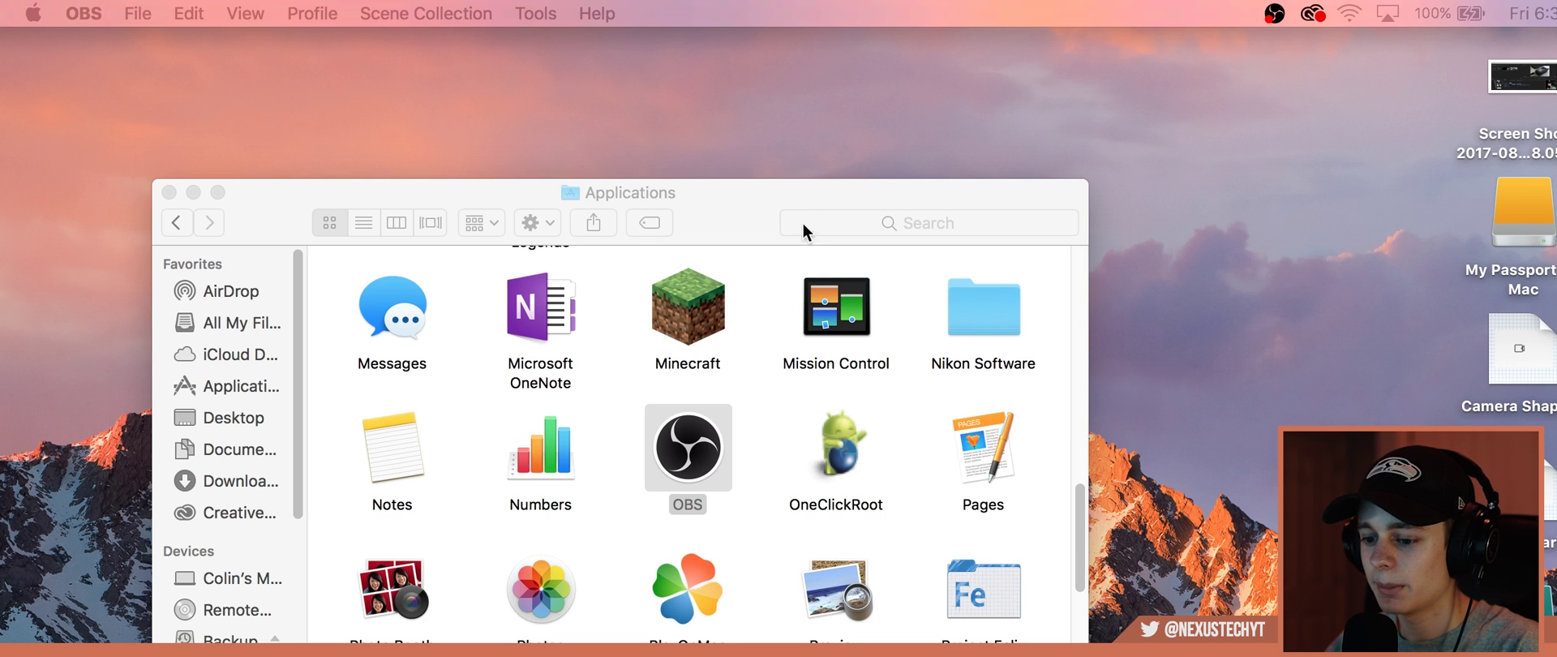
pyautogui.click(719, 332)
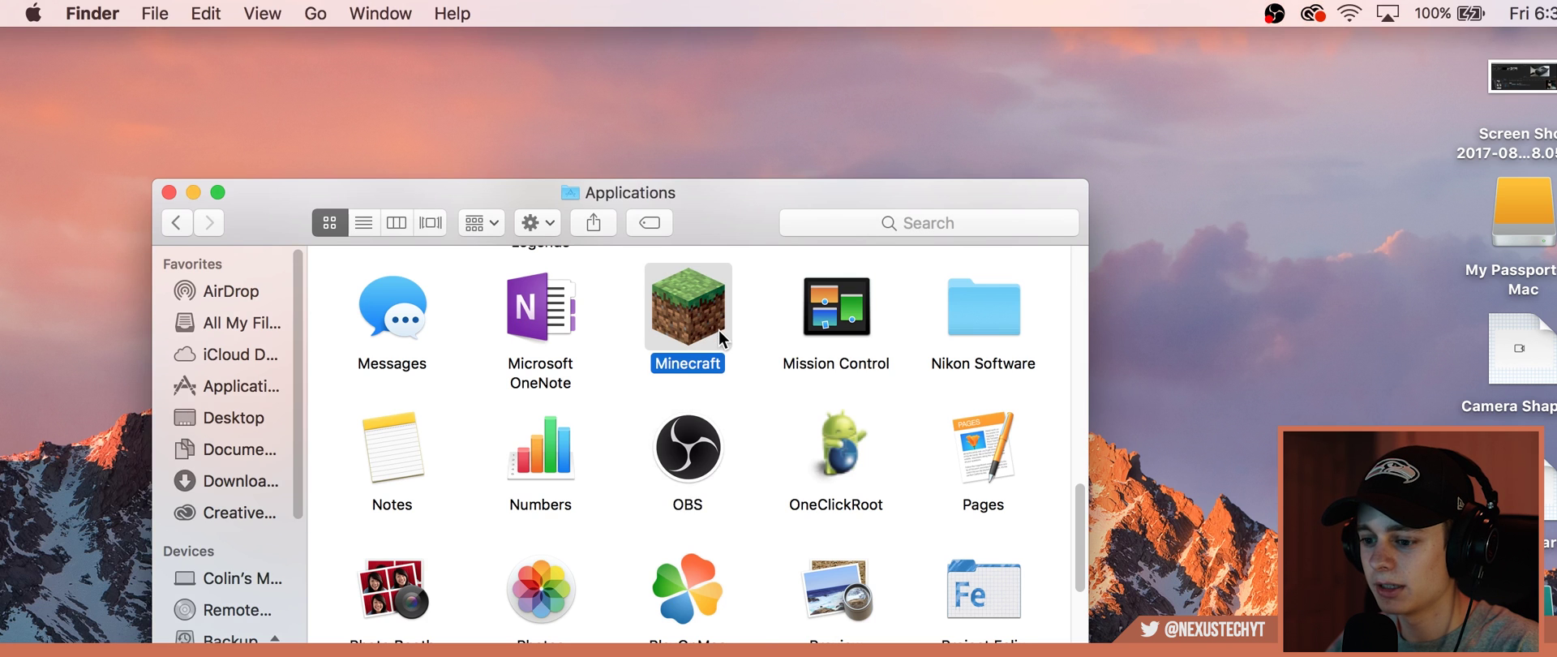
pyautogui.scroll(-3, 713, 327)
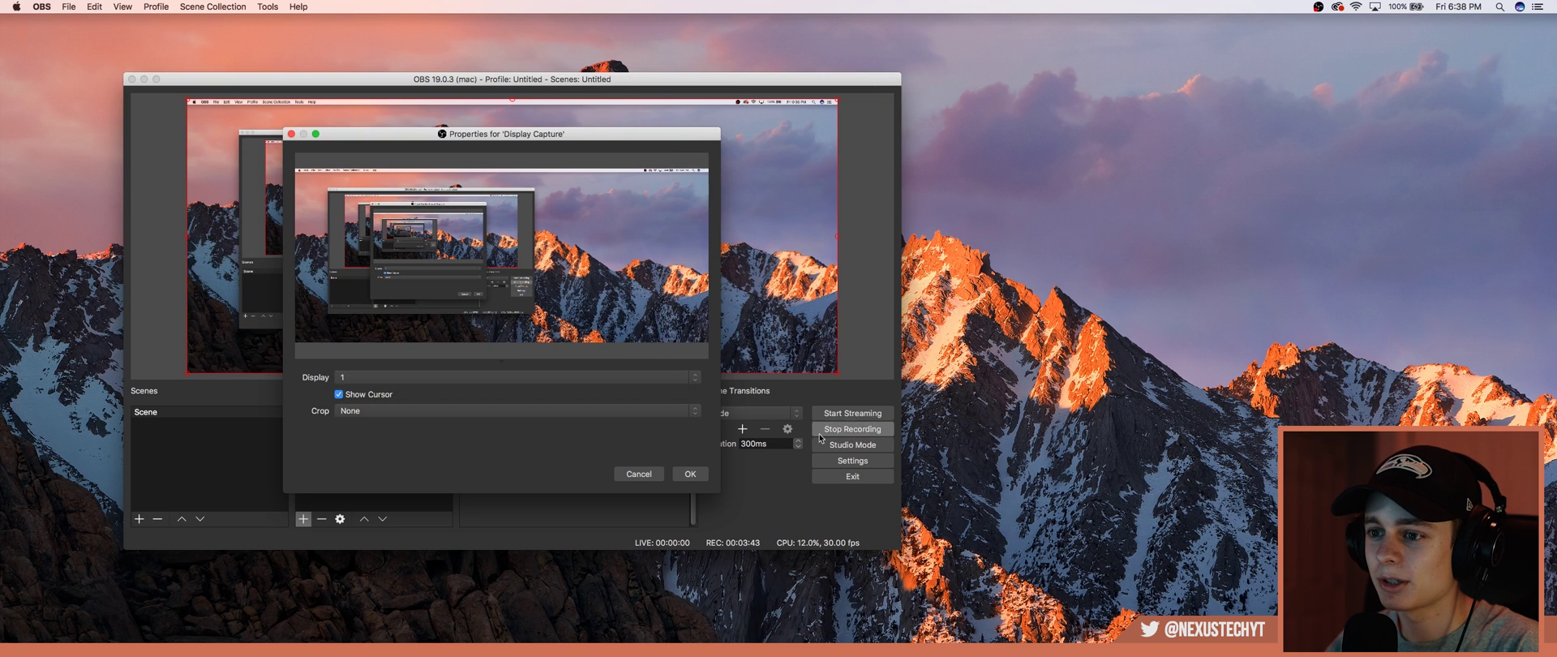
pyautogui.click(690, 474)
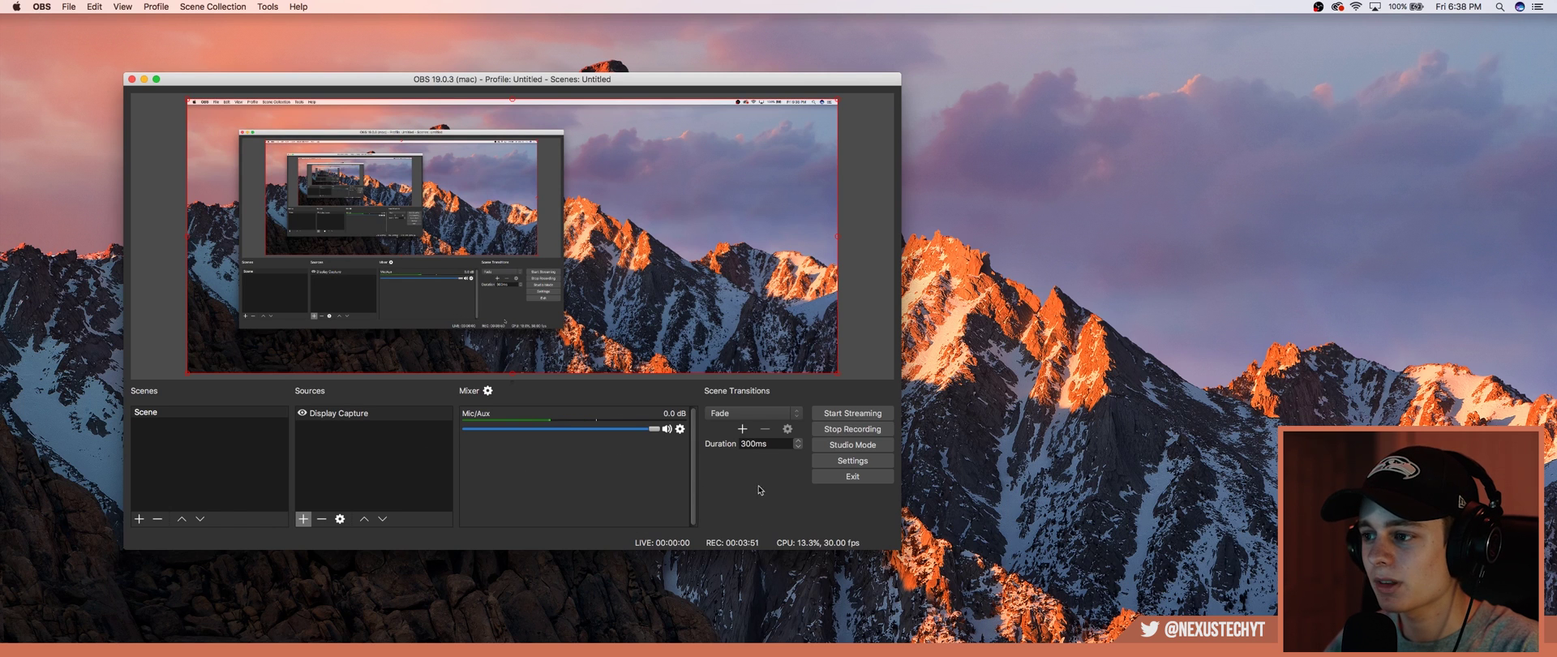
# Step: Reopen Settings, view and close About This Mac, then show the Stream page
pyautogui.click(852, 460)
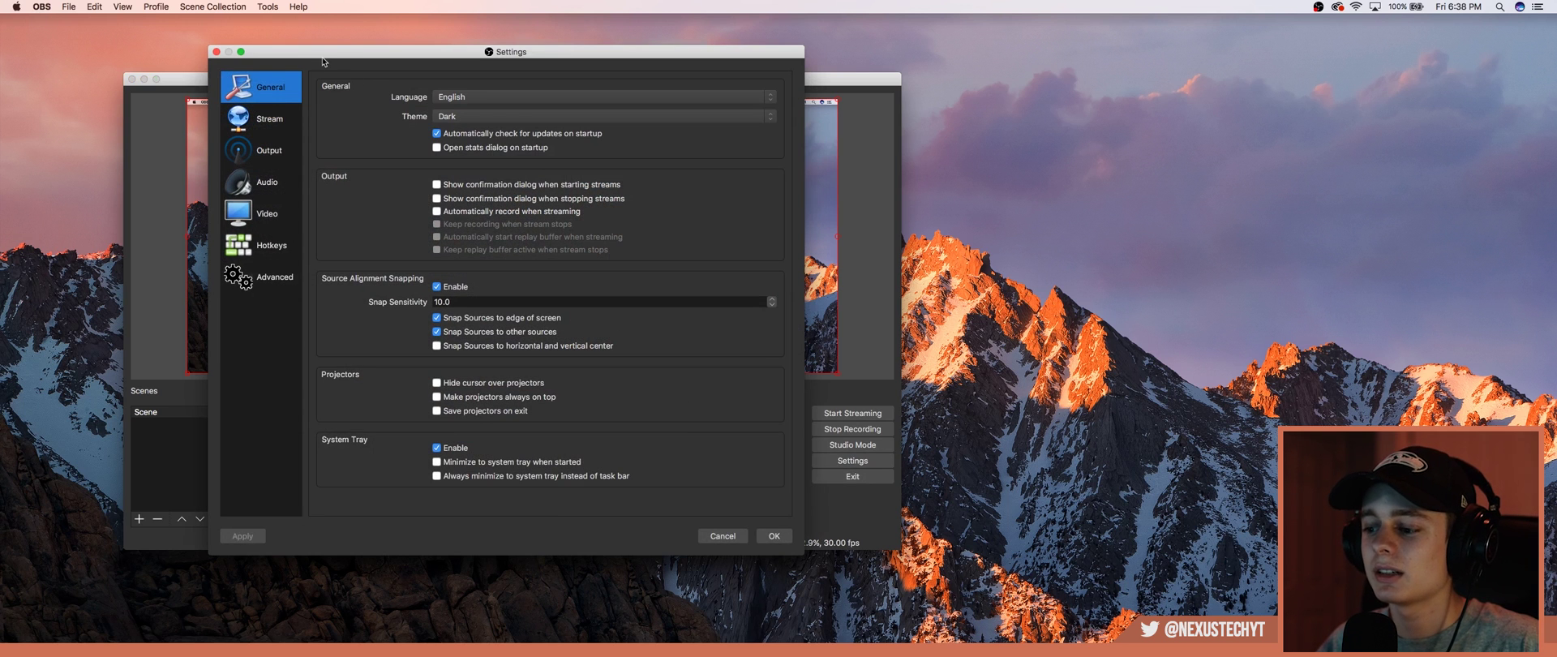
pyautogui.click(41, 6)
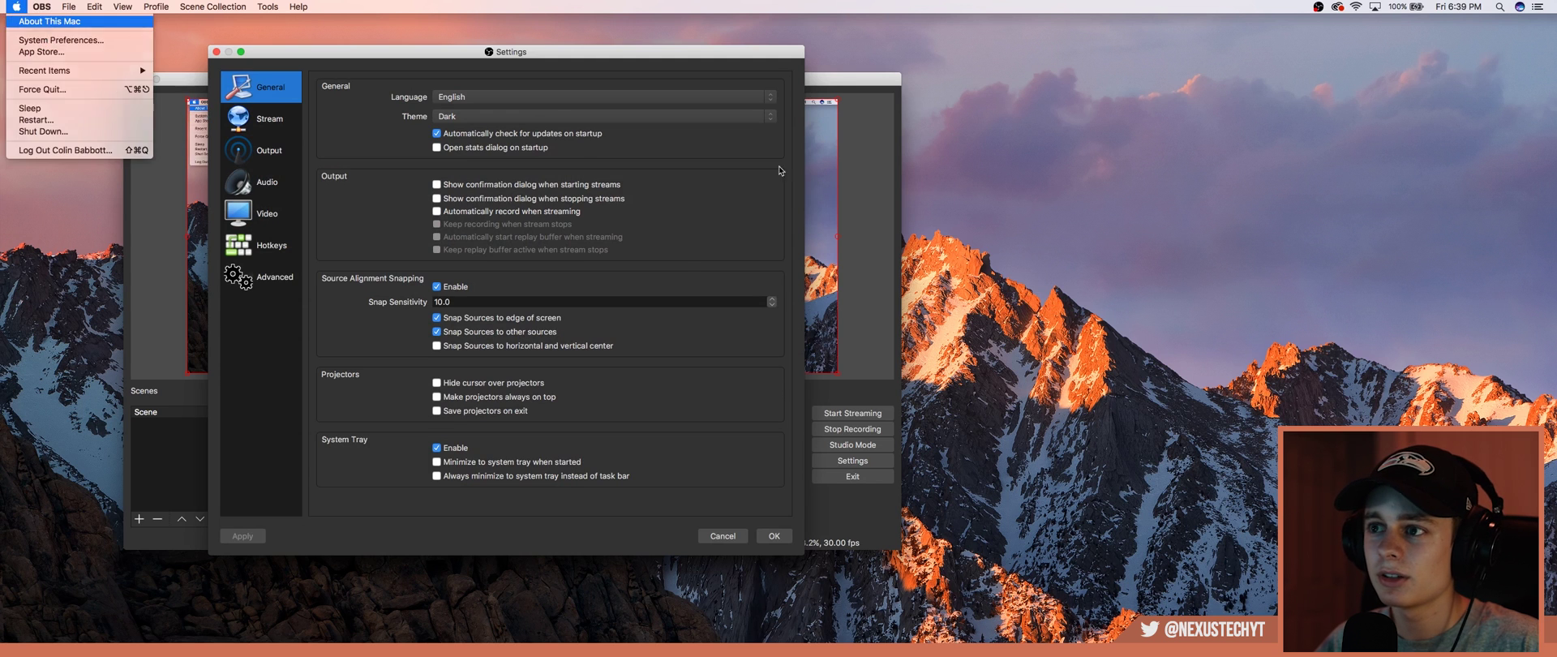
pyautogui.click(49, 22)
pyautogui.moveTo(746, 141); pyautogui.dragTo(496, 147)
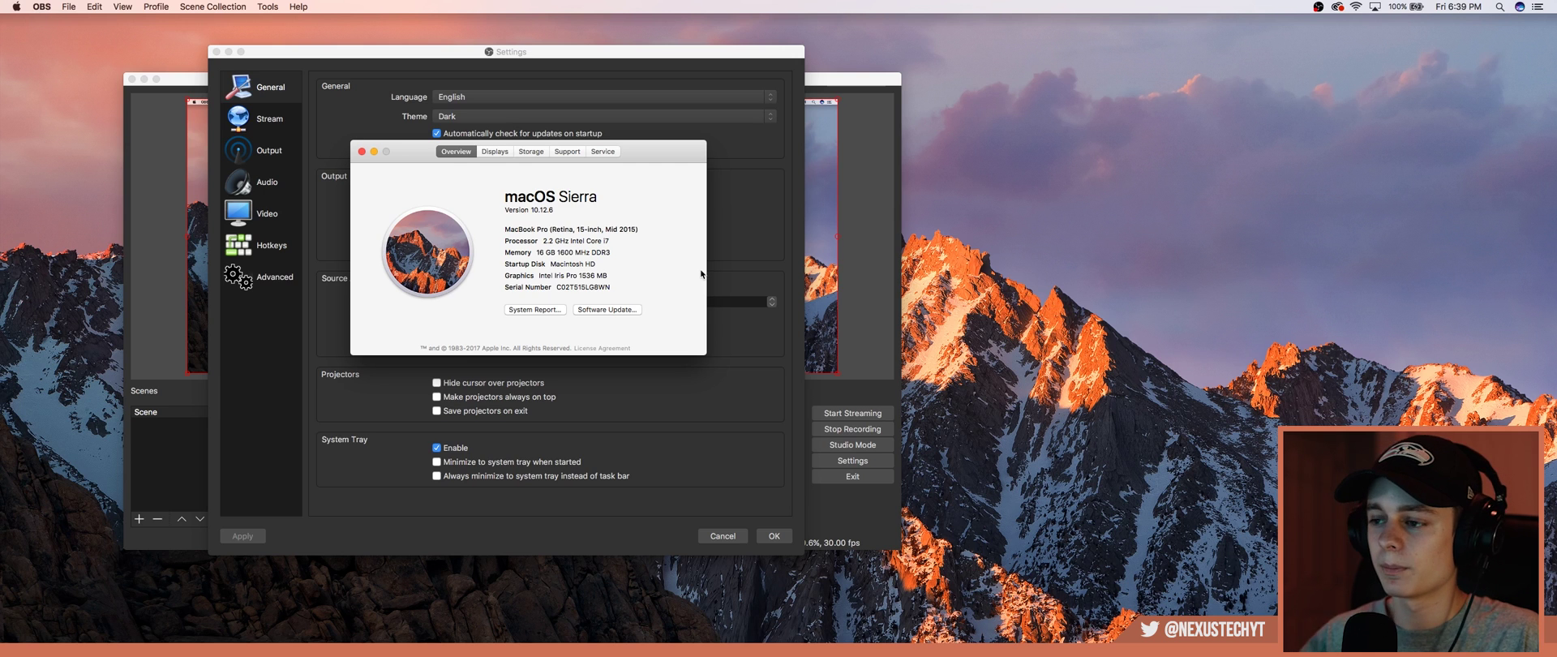
pyautogui.click(361, 152)
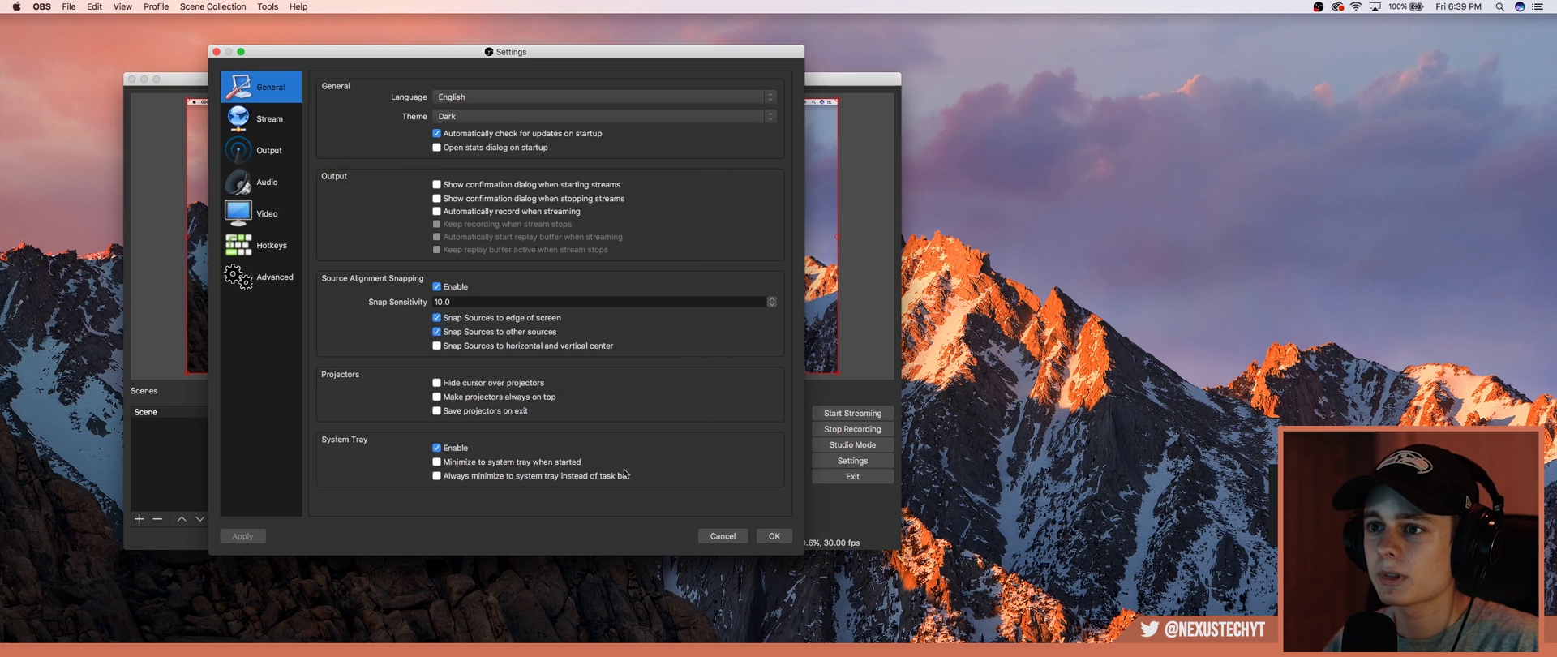
pyautogui.click(284, 119)
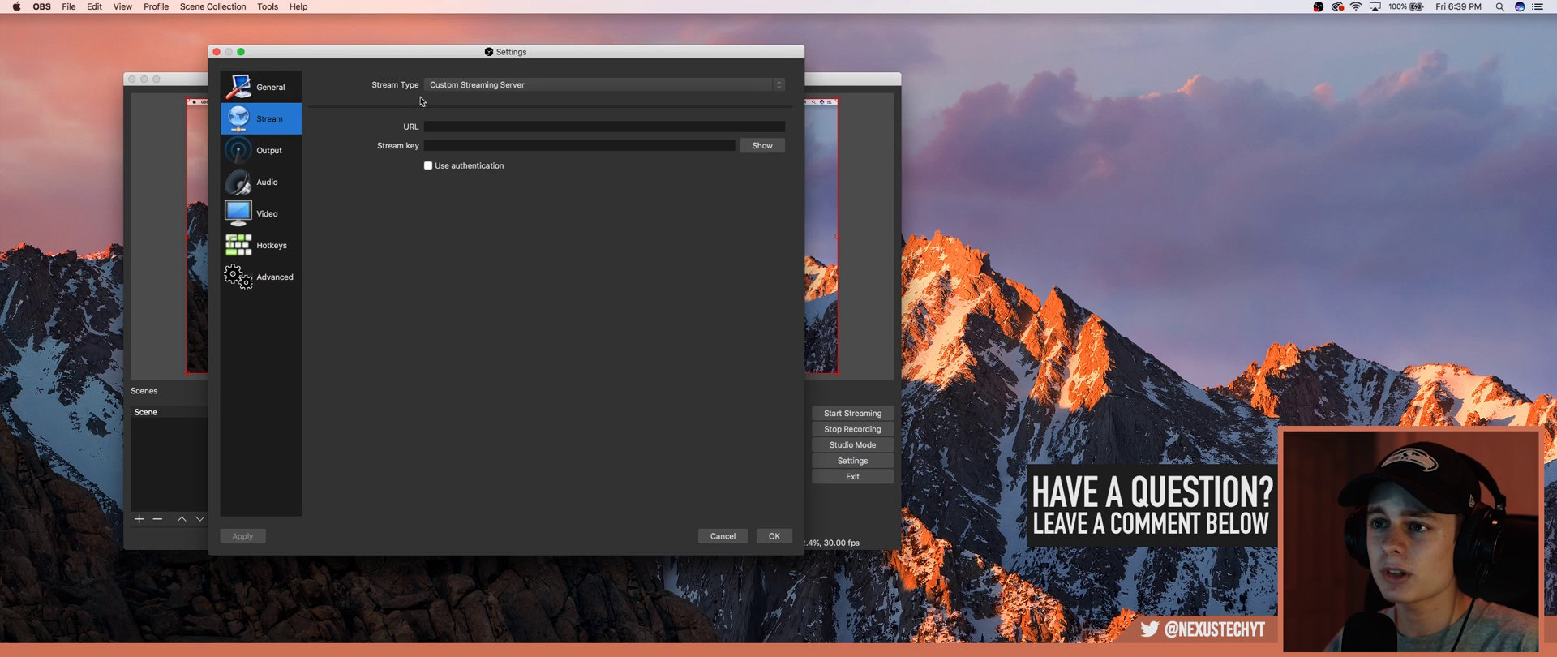
# Step: Review the Output page: 2500 video bitrate, Software (x264) encoder, 160 audio bitrate
pyautogui.press('Up')
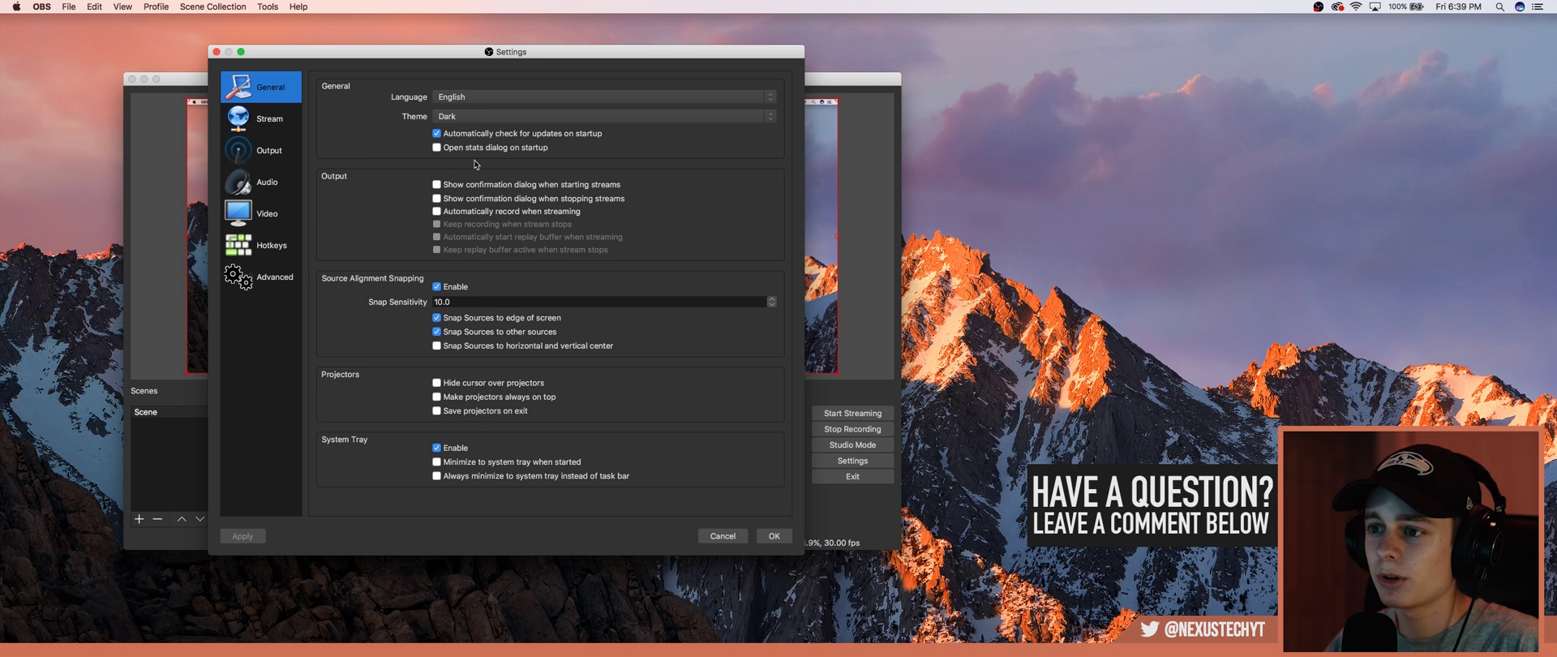
pyautogui.click(260, 151)
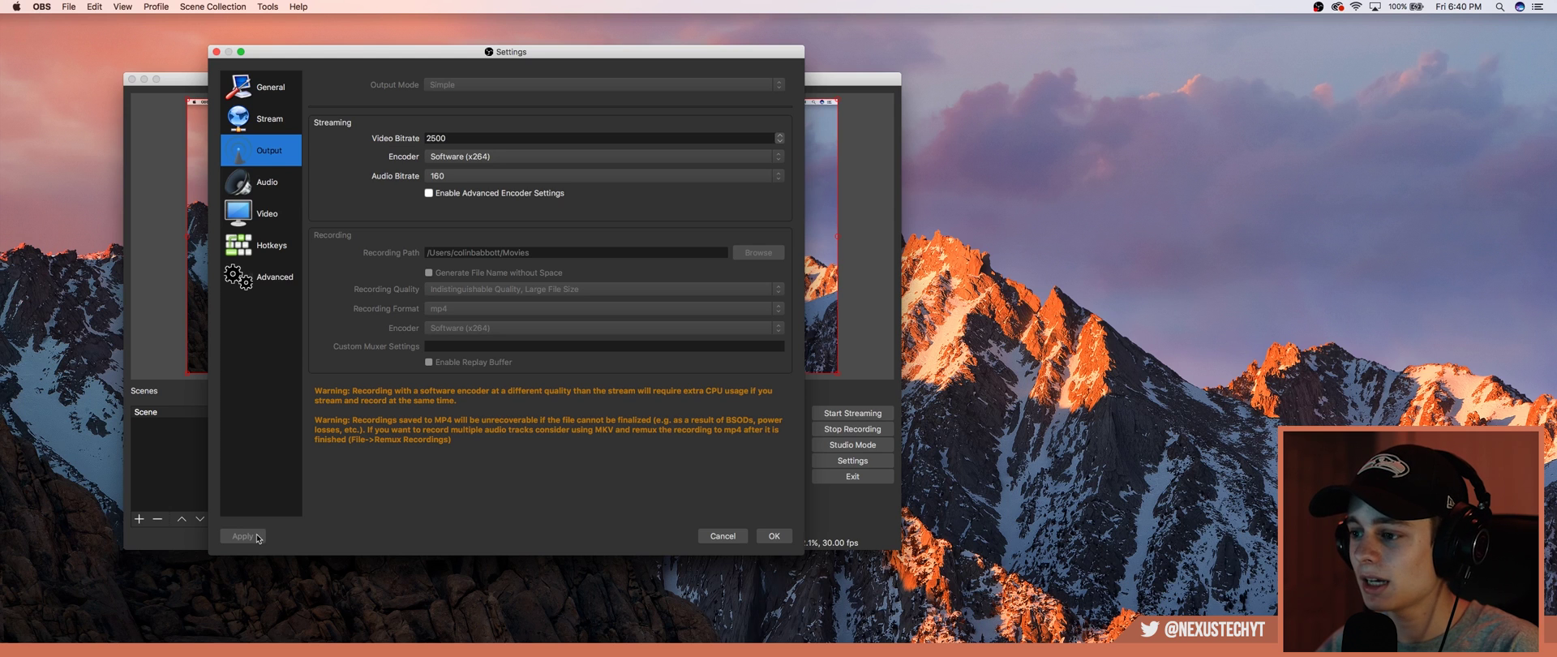
# Step: Keep the audio sample rate at 44.1khz, then review the 2560x1080 Video settings
pyautogui.click(270, 190)
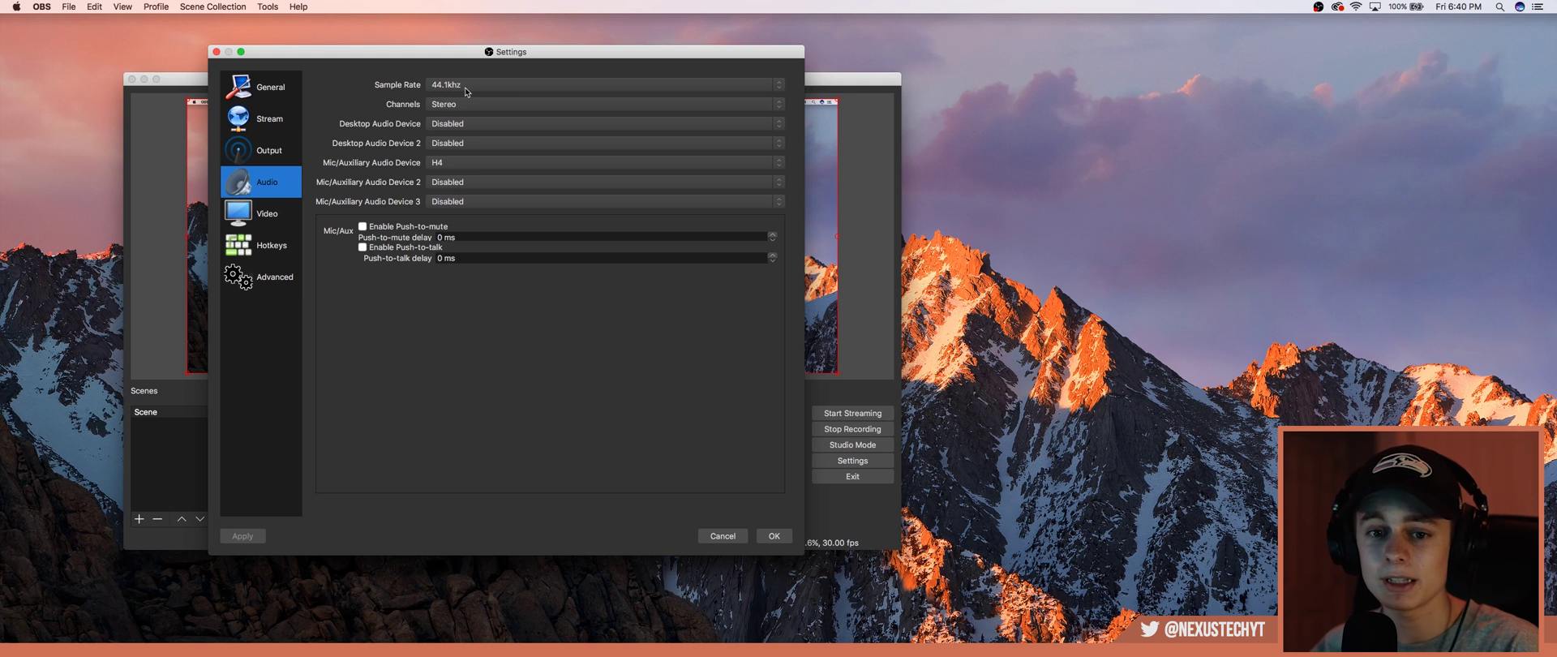
pyautogui.click(466, 89)
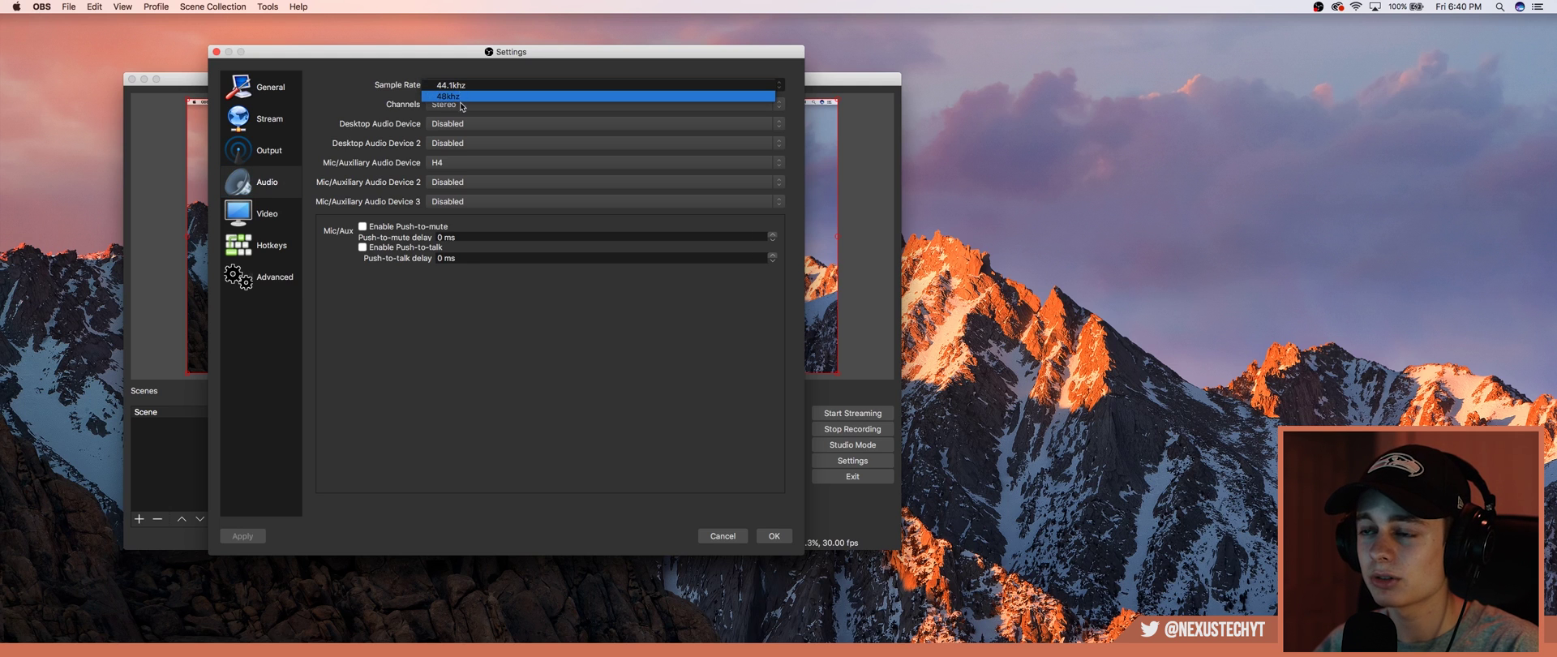
pyautogui.click(493, 85)
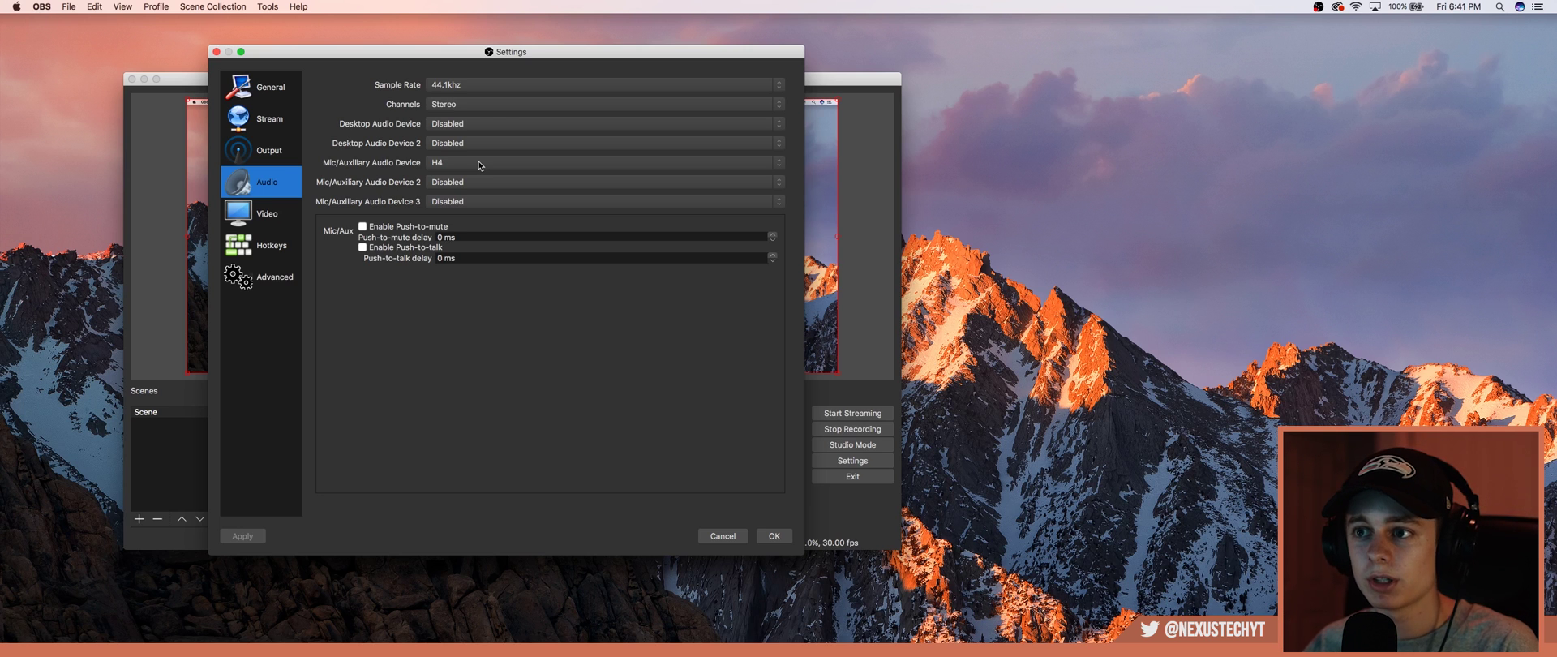
pyautogui.click(257, 213)
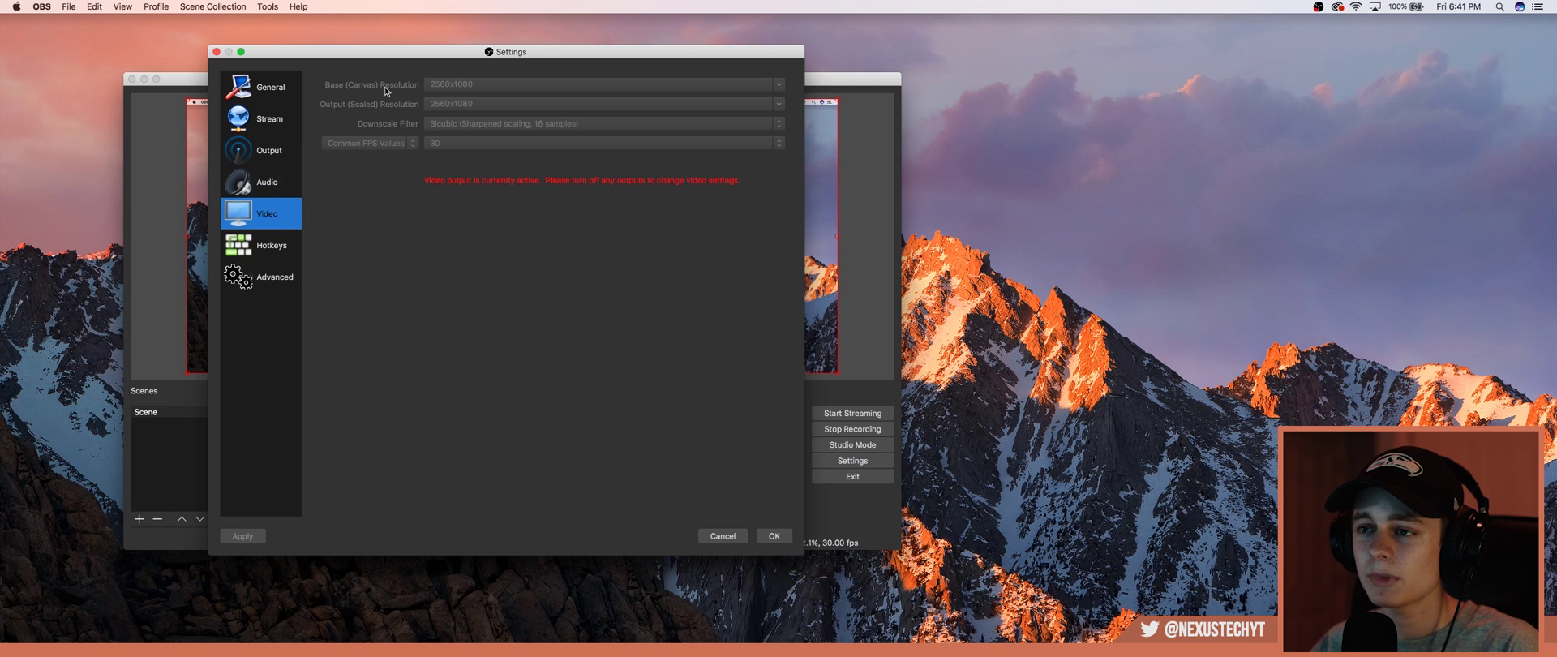
pyautogui.moveTo(640, 56)
pyautogui.mouseDown()
pyautogui.moveTo(686, 49)
pyautogui.moveTo(620, 64)
pyautogui.moveTo(639, 69)
pyautogui.mouseUp()
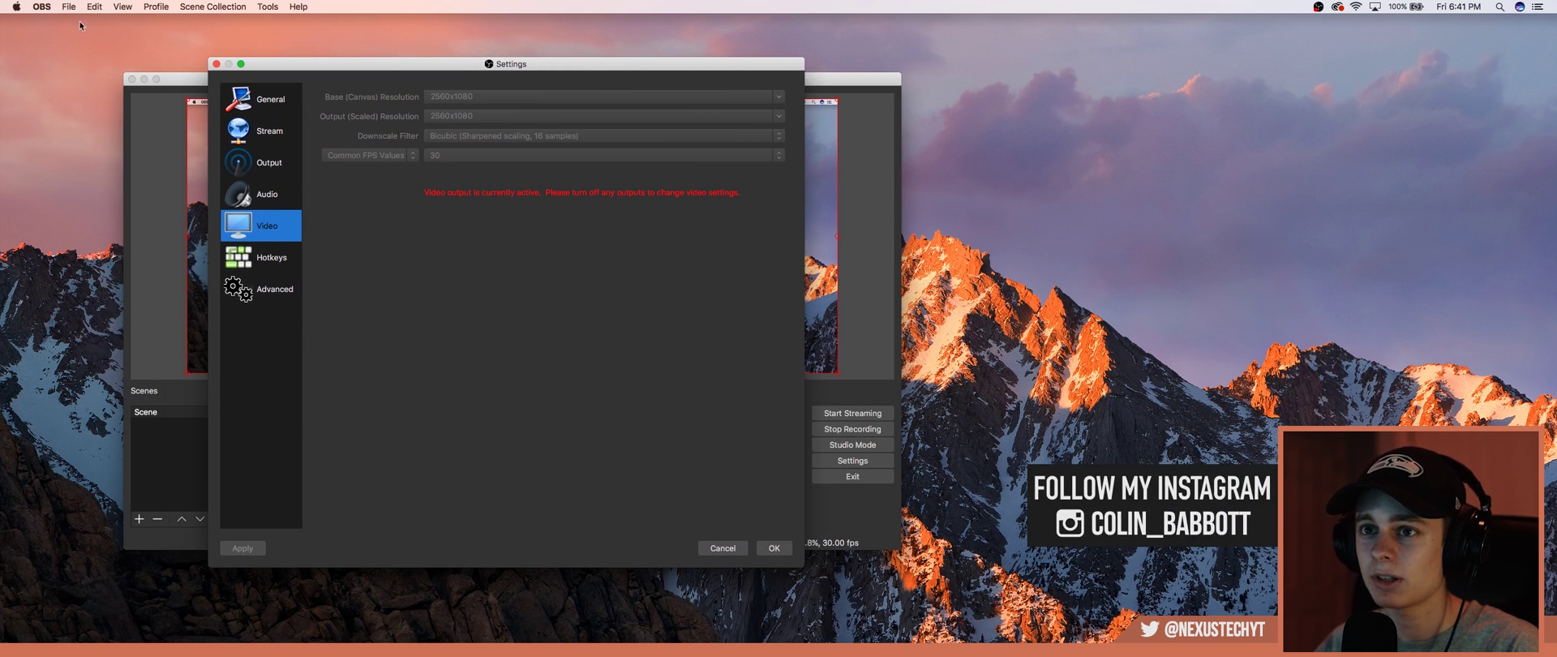
pyautogui.click(18, 7)
pyautogui.click(26, 24)
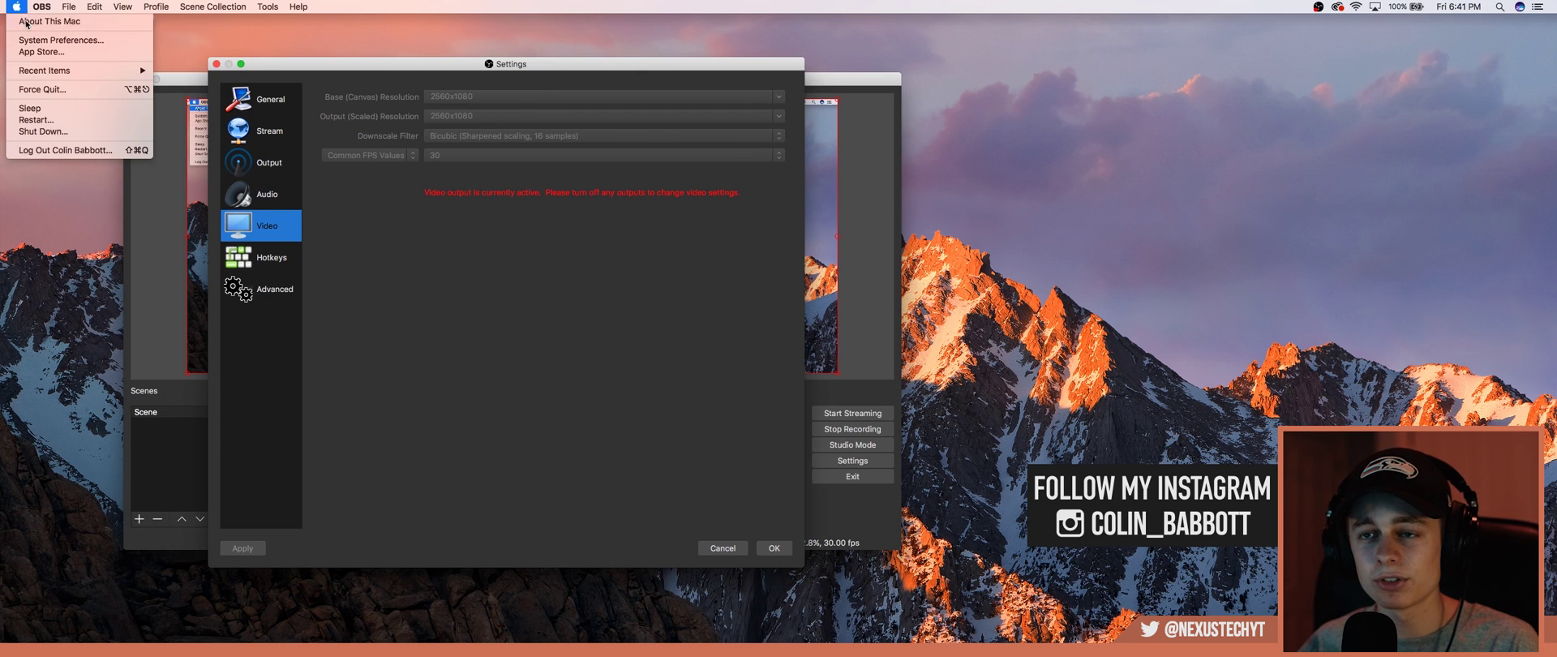
pyautogui.click(744, 146)
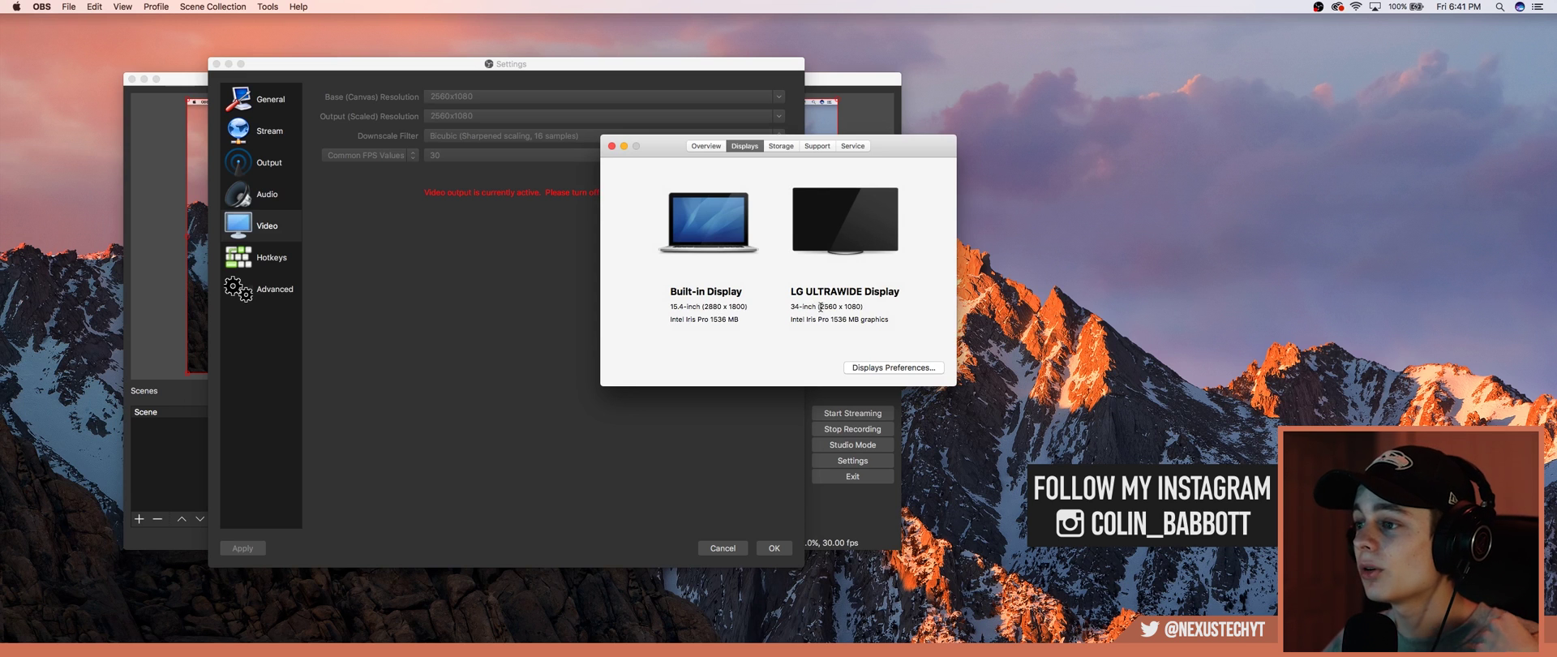
pyautogui.moveTo(819, 307); pyautogui.dragTo(865, 309)
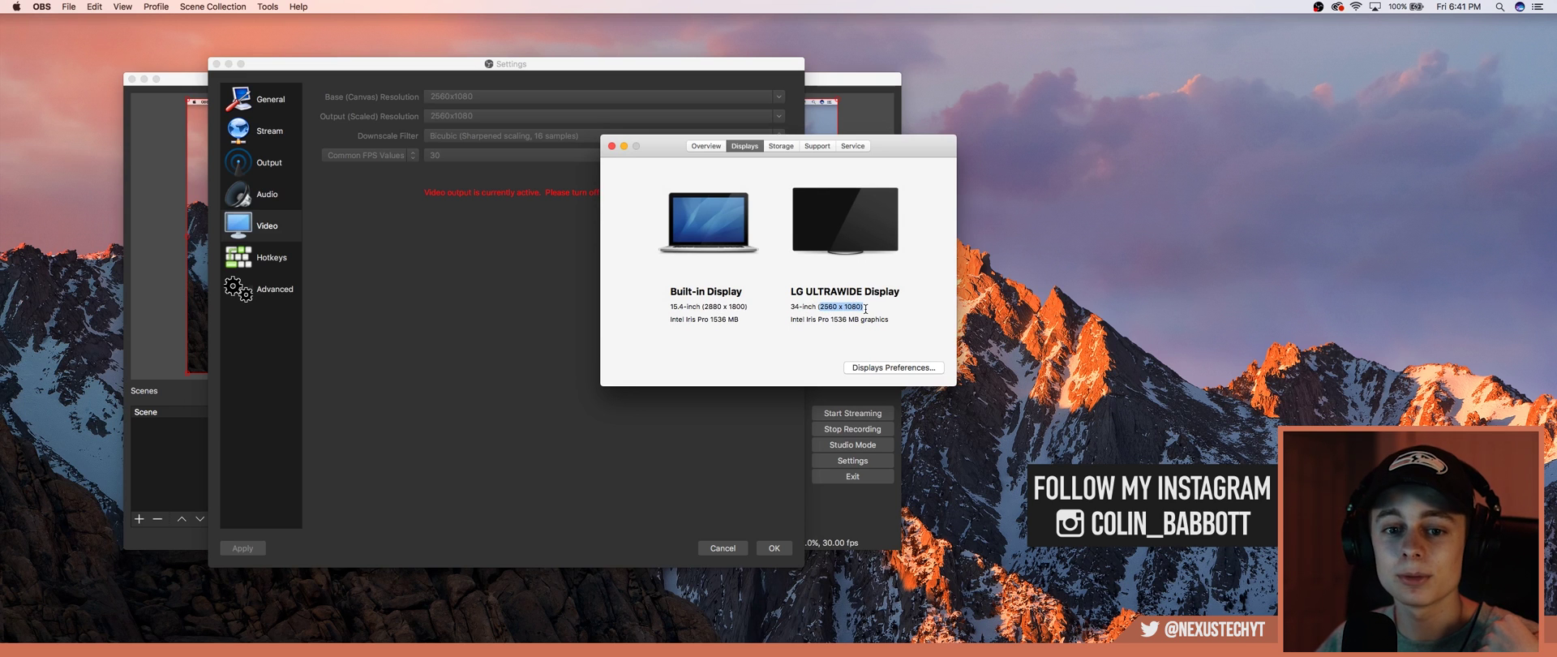
pyautogui.click(612, 145)
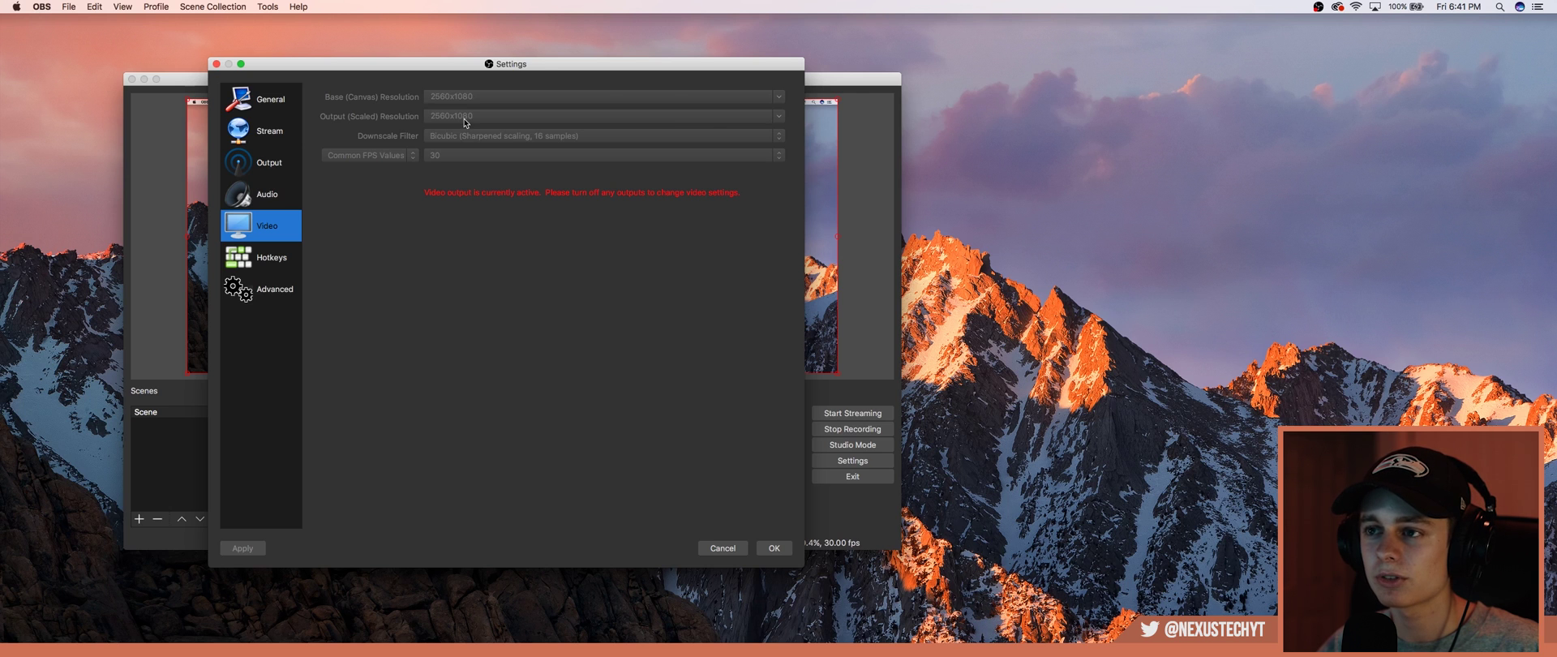
pyautogui.moveTo(505, 67); pyautogui.dragTo(509, 68)
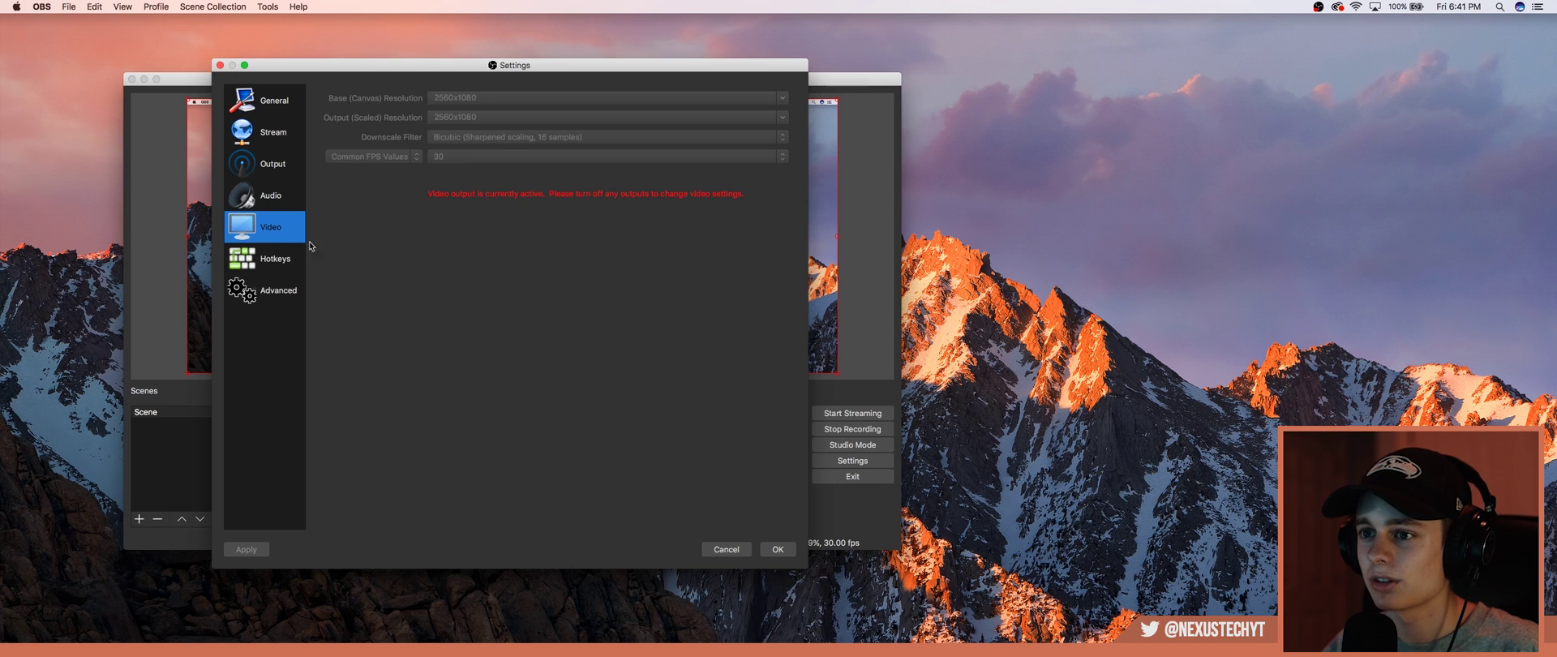
pyautogui.click(288, 258)
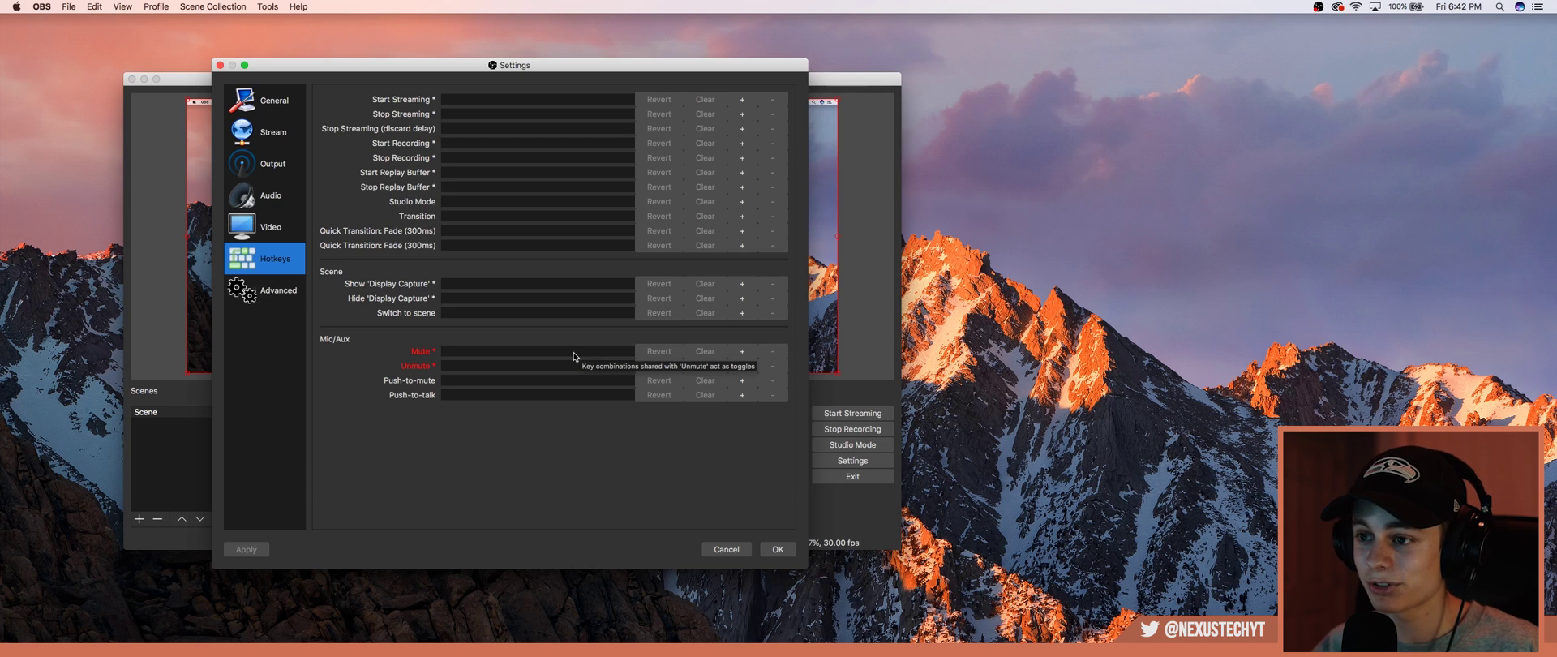
# Step: Review Advanced auto-reconnect (retry delay 10, maximum retries 20) and close Settings with OK
pyautogui.click(285, 296)
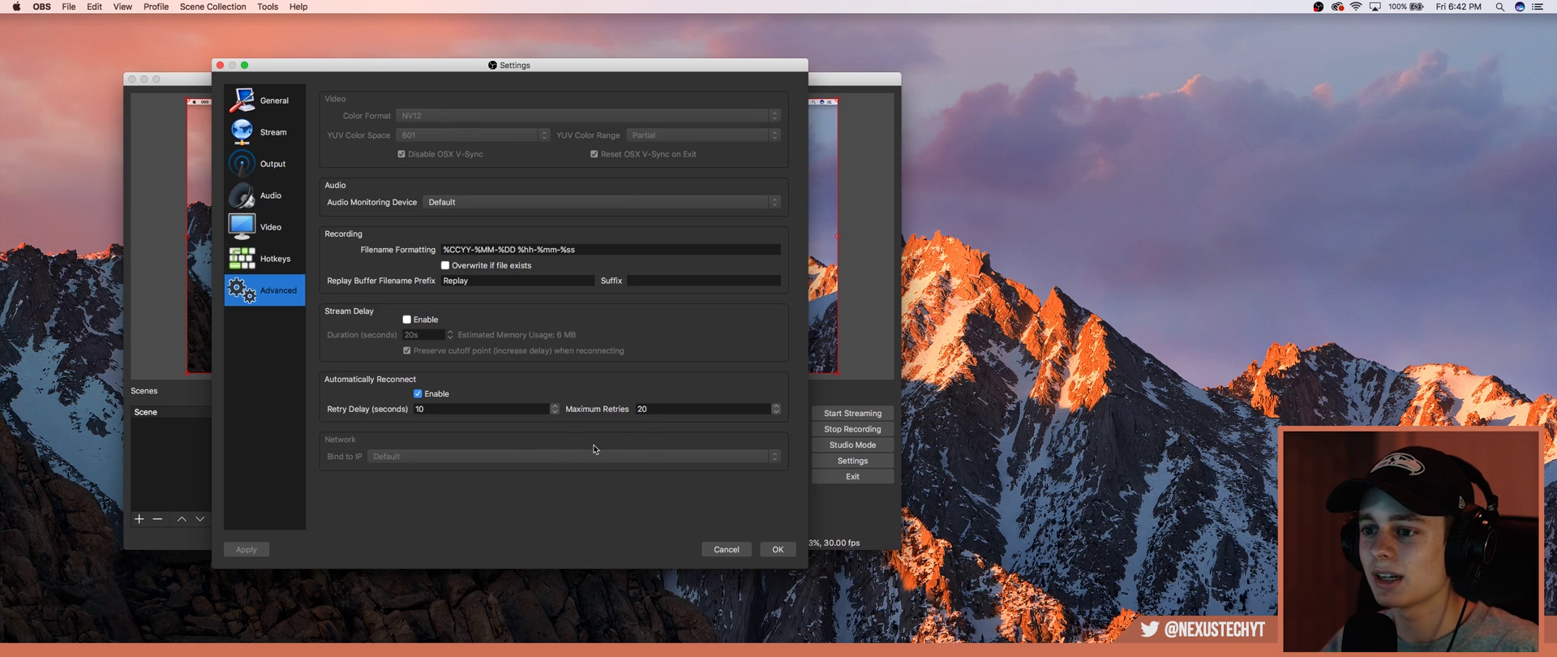
pyautogui.click(777, 550)
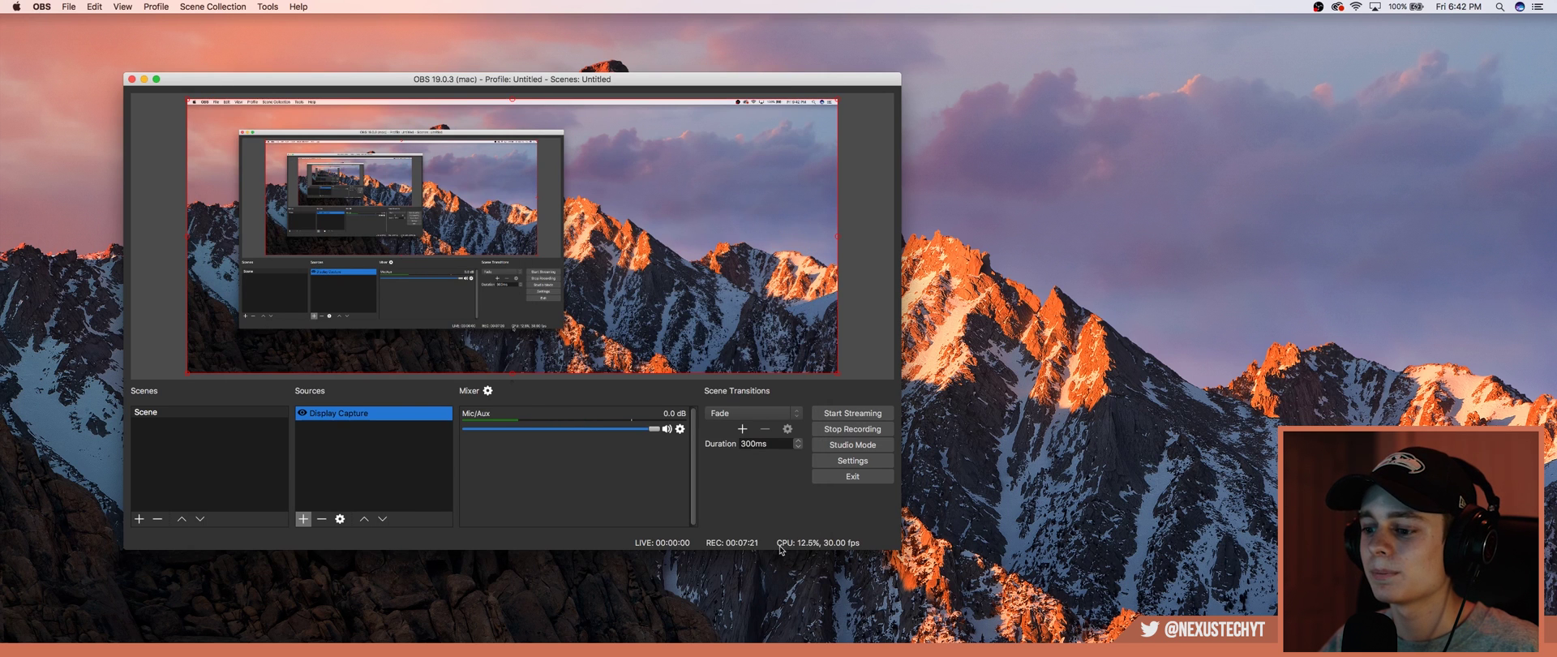